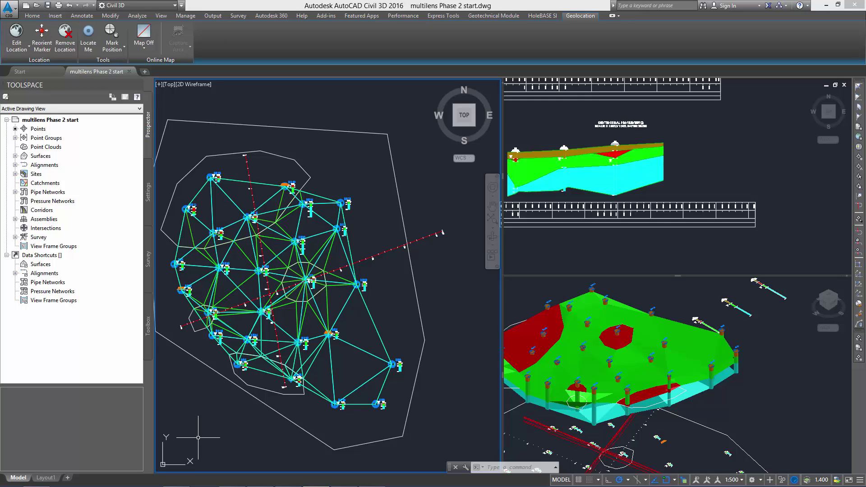
Step: Switch to the HoleBASE SI ribbon tab and check the alignment station/offset read-outs in plan
left_click(538, 17)
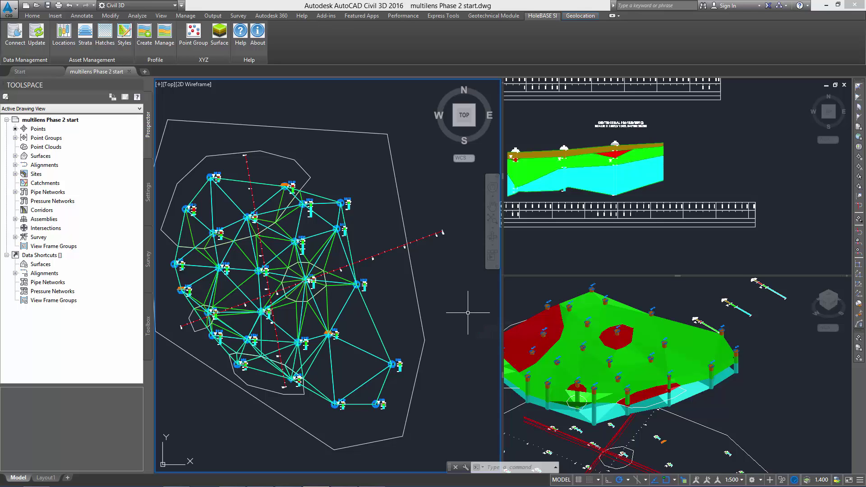
mouse_move(468, 312)
mouse_move(445, 284)
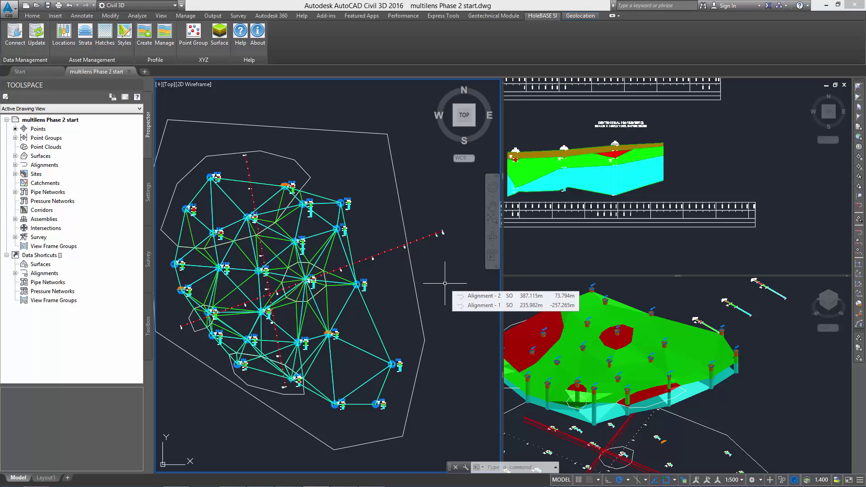
Step: Return to the HoleBASE project, turn off Add/Edit Data, expand Geological Information and show the Data tab
mouse_move(199, 483)
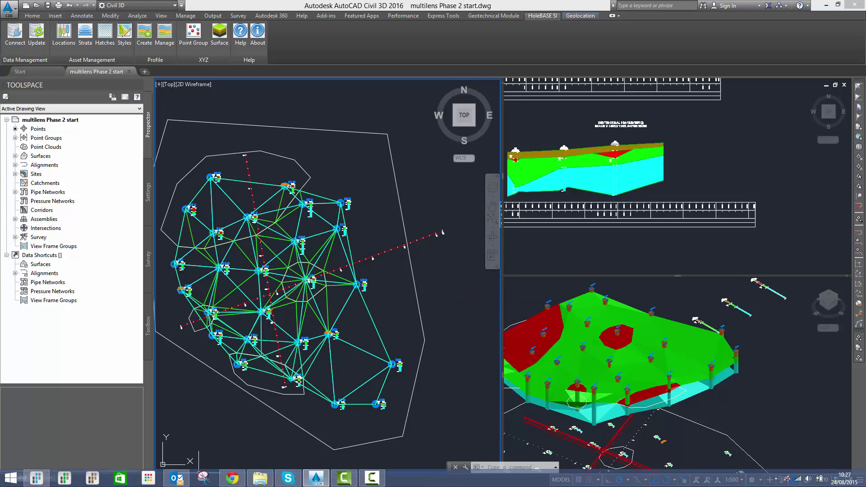
left_click(36, 479)
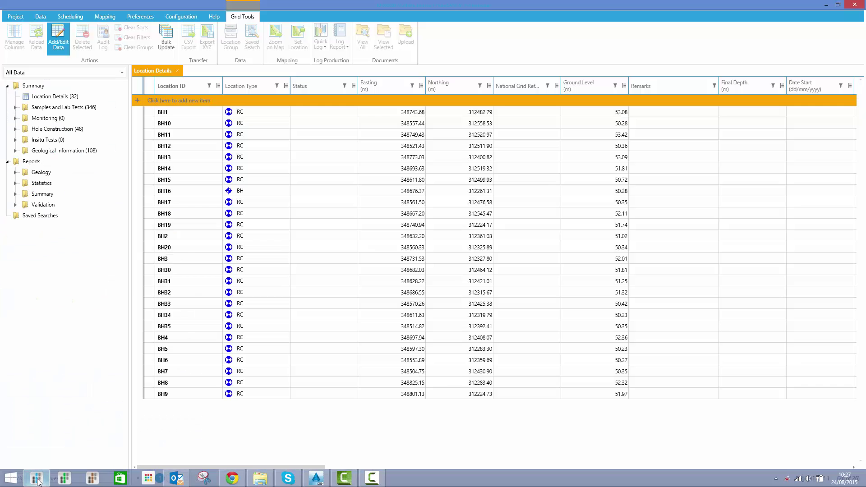
left_click(57, 49)
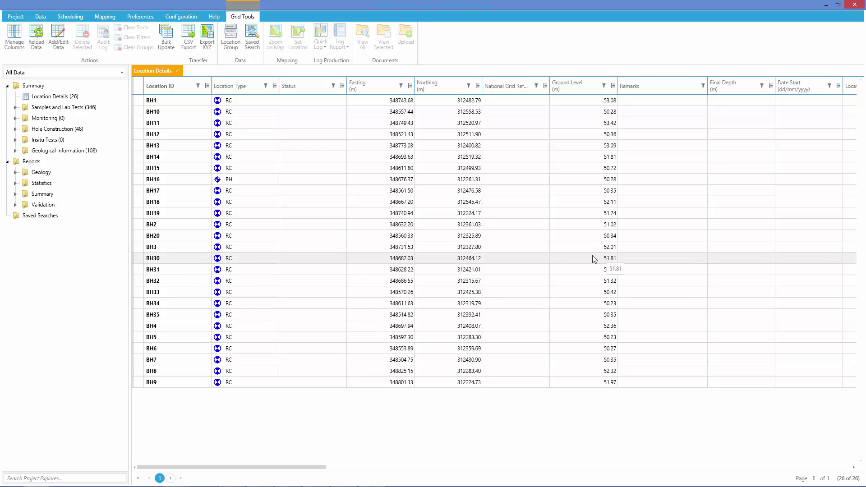
left_click(16, 151)
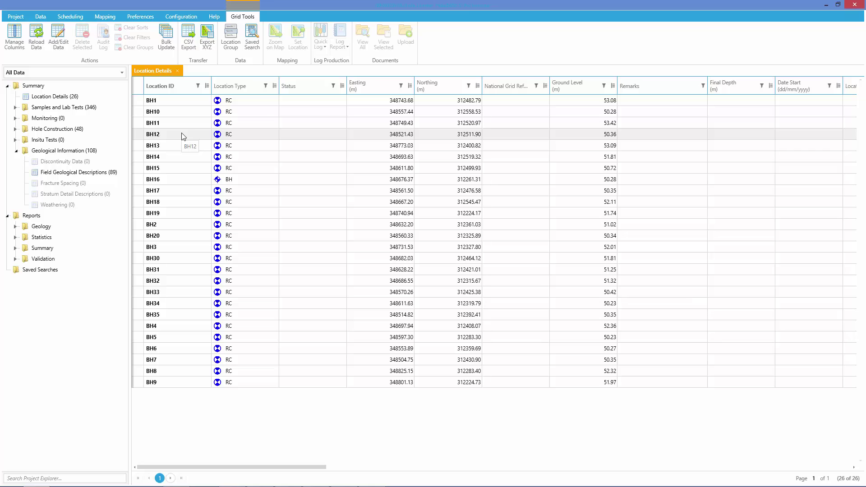
left_click(41, 17)
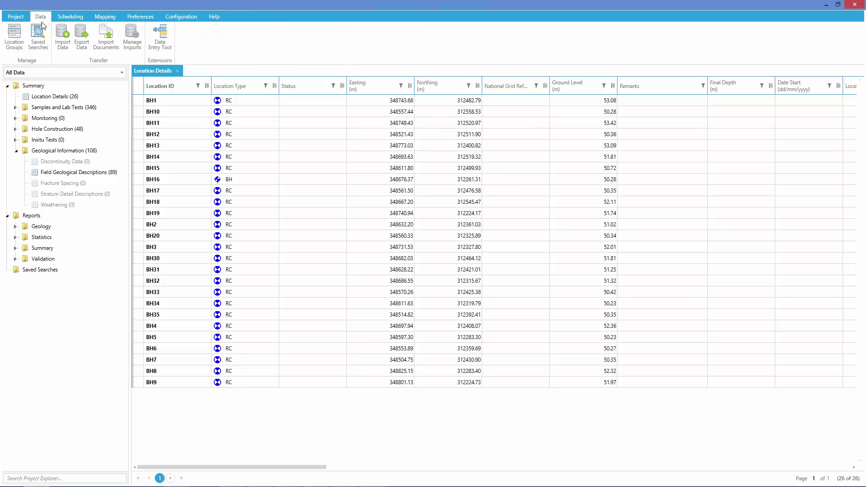
Step: Start a data import with AGS 4 format and add Phase 2.ags to the import list
left_click(62, 35)
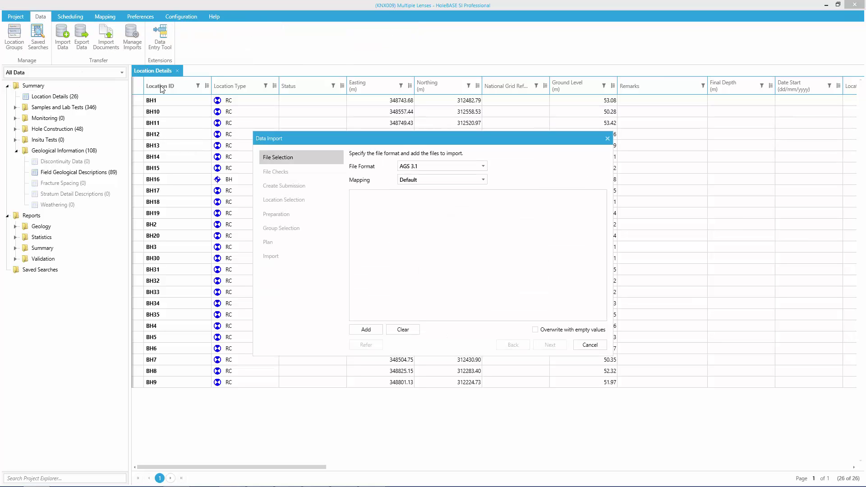
left_click(430, 166)
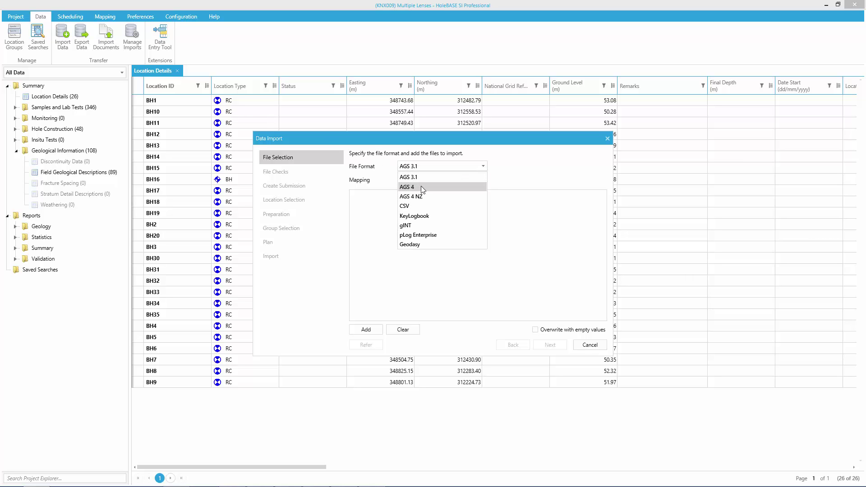
left_click(421, 183)
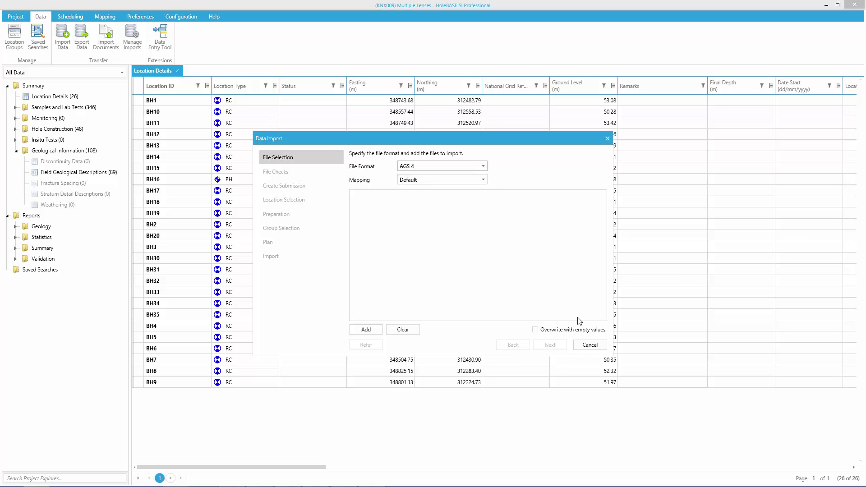
left_click(375, 334)
left_click(364, 164)
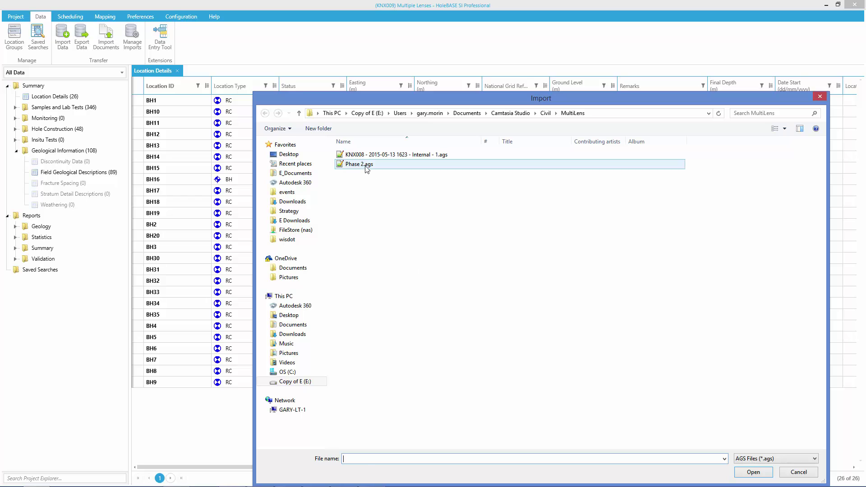
left_click(759, 475)
Step: Pass the file checks, accept the six locations and all data groups, and finish the import
left_click(548, 344)
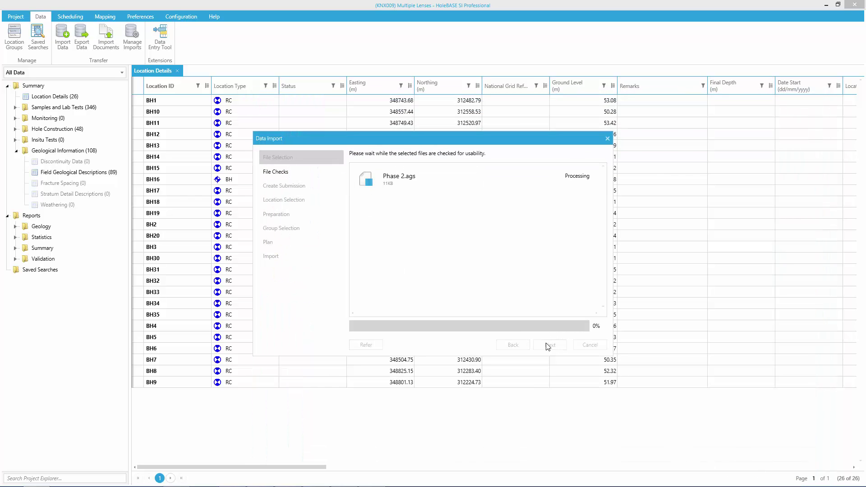
left_click(547, 346)
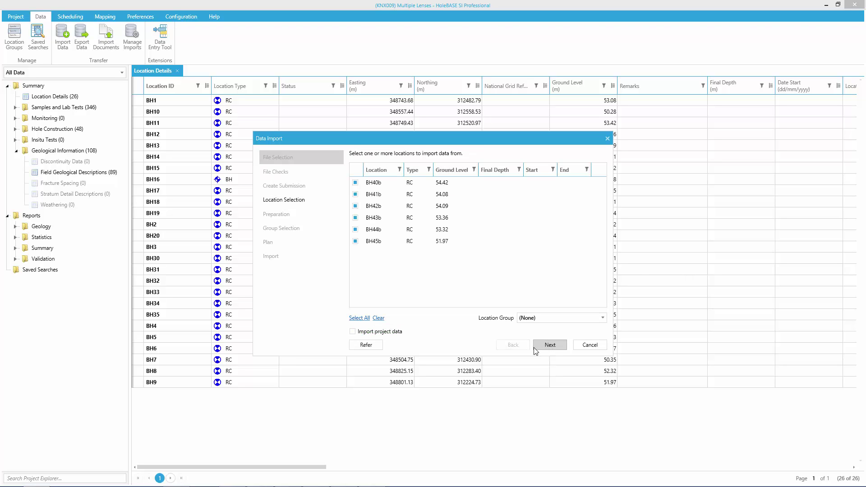
left_click(553, 346)
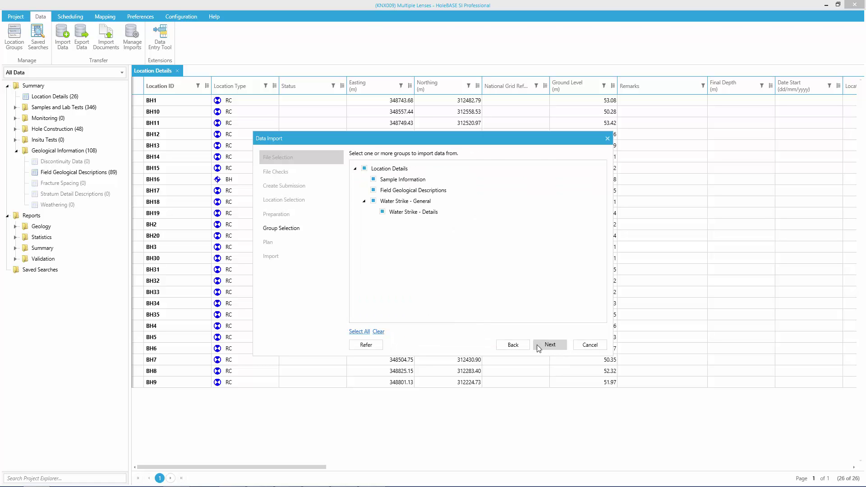
left_click(556, 348)
left_click(548, 344)
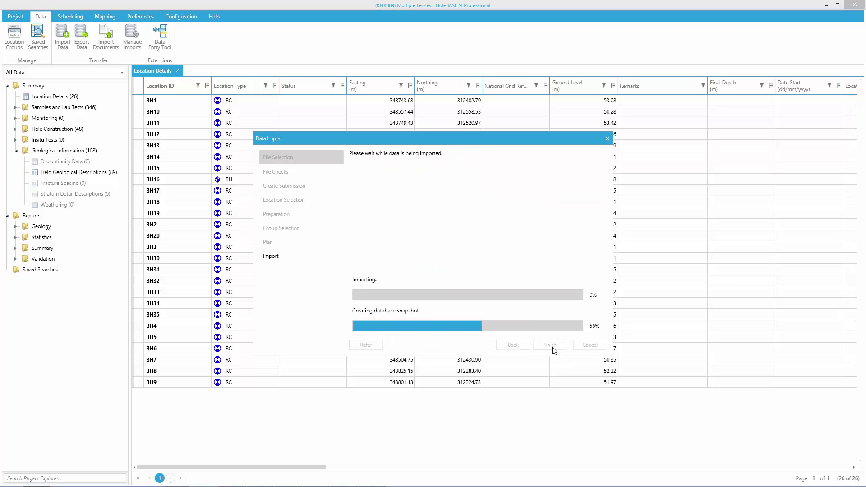
left_click(550, 345)
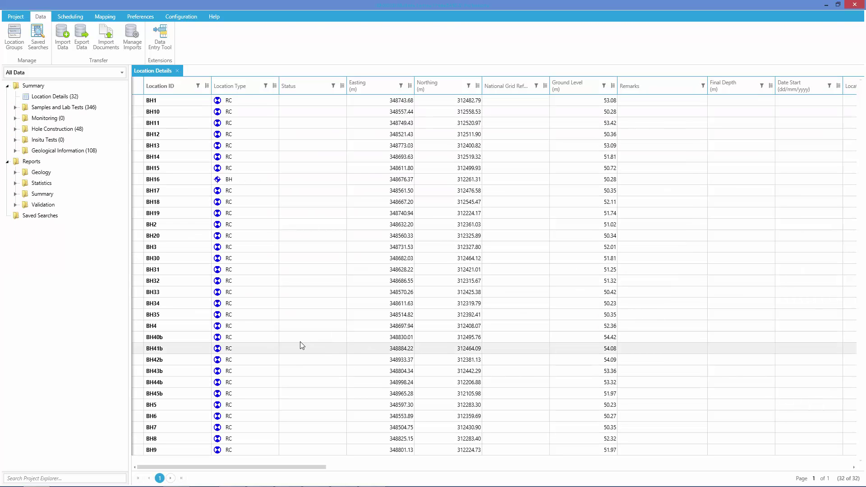
Step: Review the new borehole rows BH40b to BH45b in Location Details
left_click(163, 337)
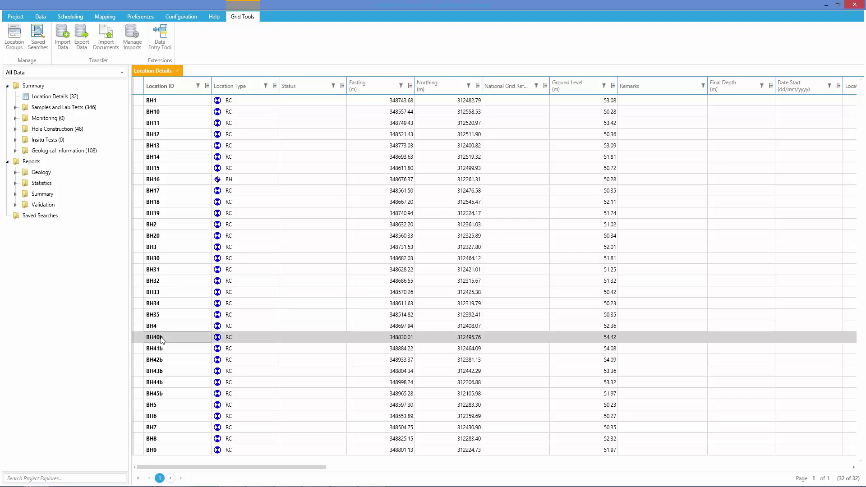
left_click(161, 350)
left_click(160, 361)
left_click(160, 371)
left_click(159, 382)
left_click(160, 394)
left_click(160, 382)
left_click(161, 371)
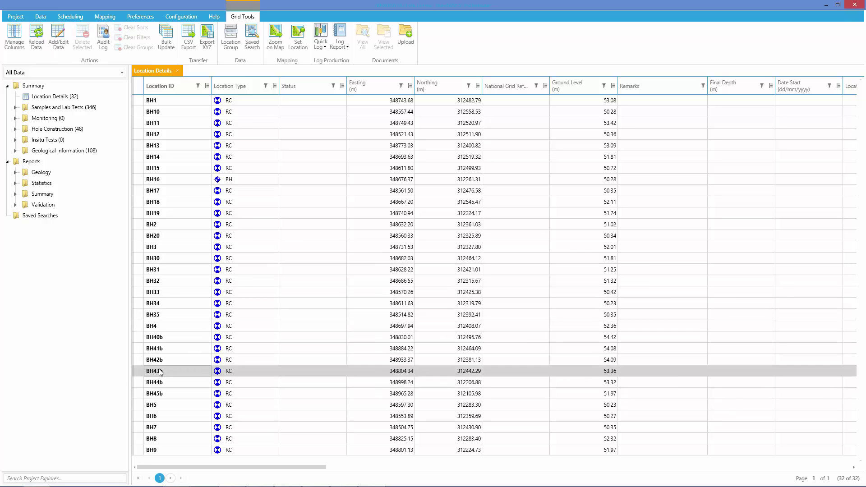
Step: Back in Civil 3D, run HoleBASE SI Update to apply the Phase 2 changes to the drawing
left_click(827, 4)
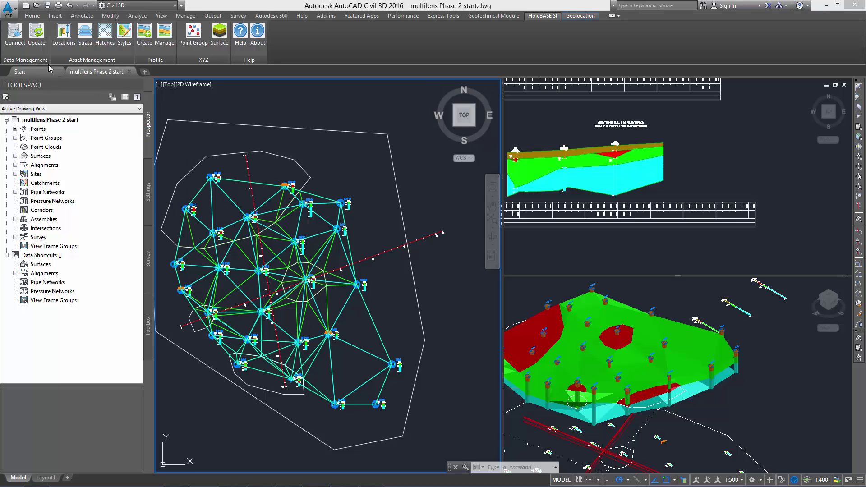
left_click(38, 36)
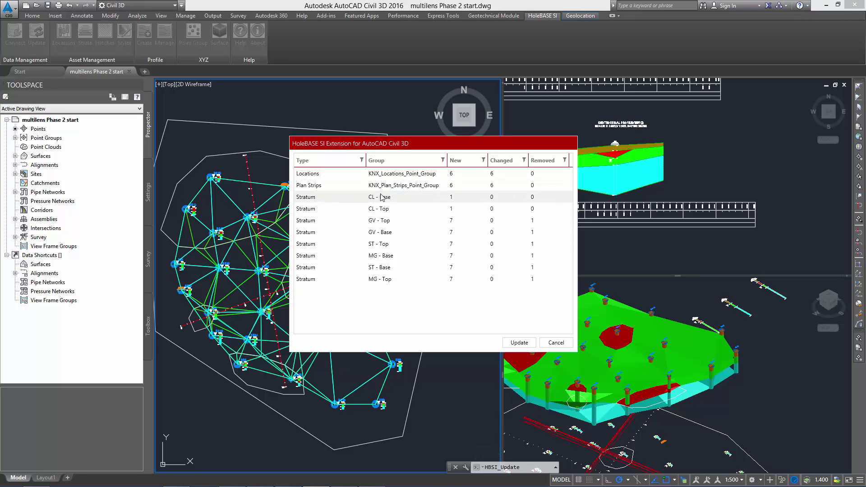
mouse_move(413, 150)
left_mouse_down()
mouse_move(149, 290)
mouse_move(140, 285)
left_mouse_up()
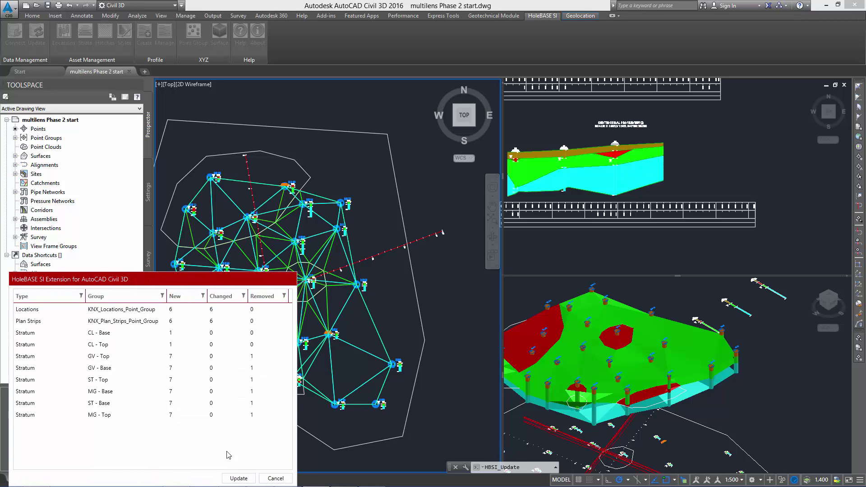
left_click(238, 478)
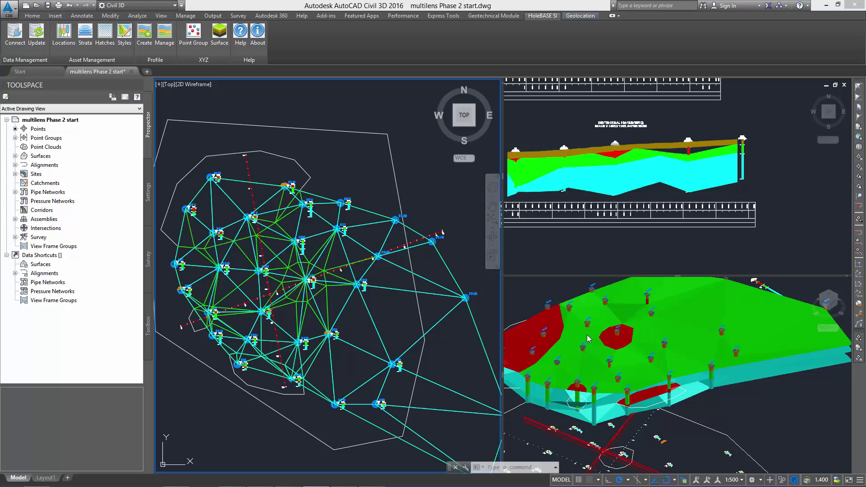
Step: Select the section alignment and inspect its properties
left_click(374, 275)
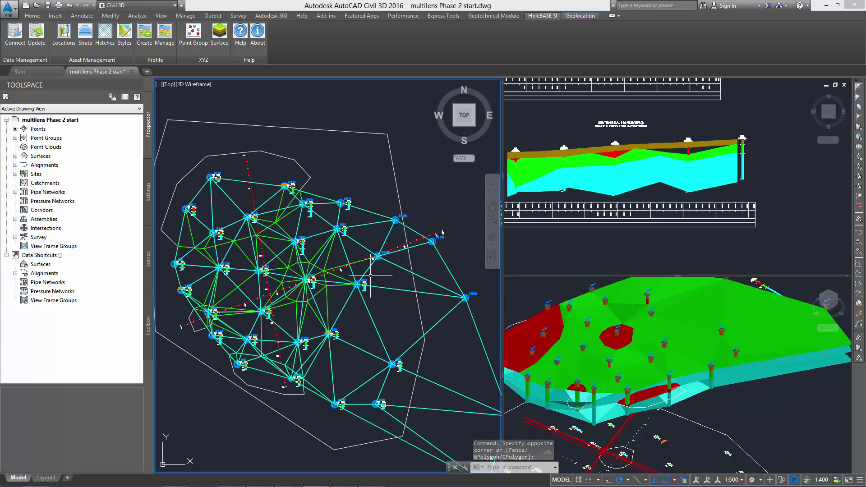
scroll(326, 280, "up", 2)
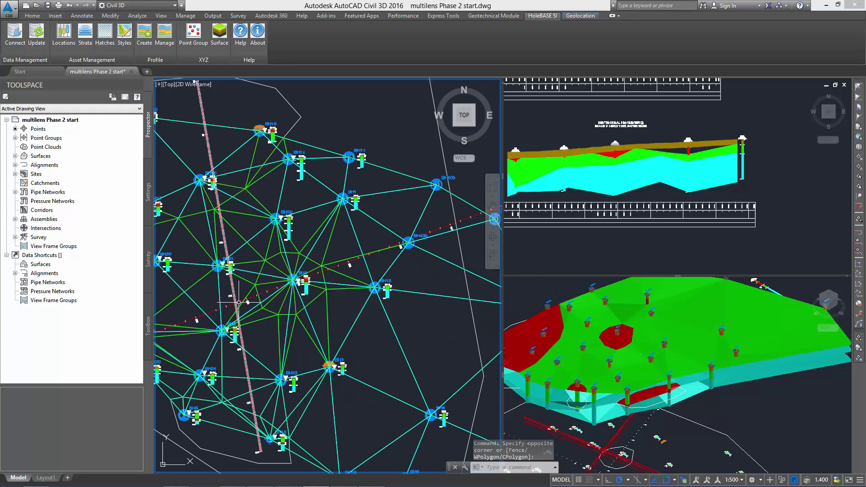
left_click(206, 311)
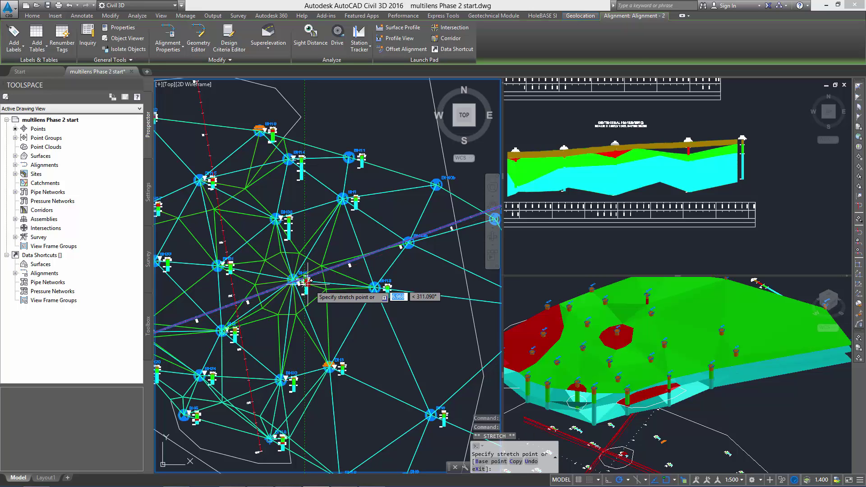
key("ctrl+1")
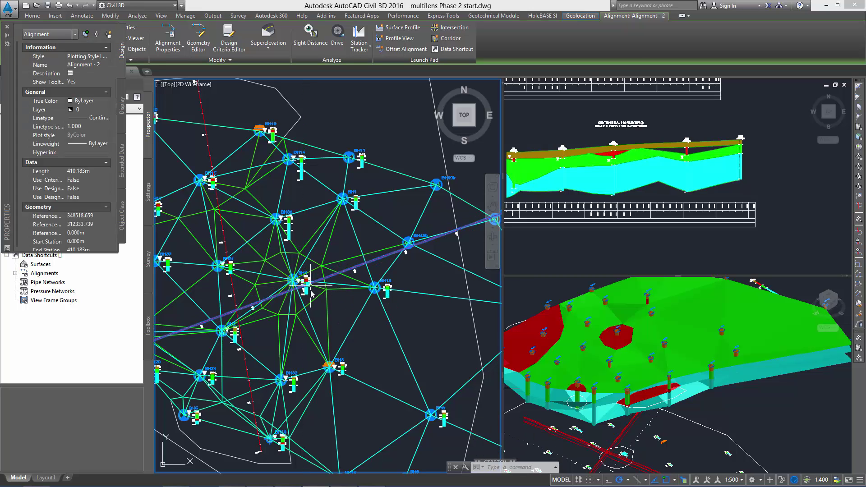
key("Escape")
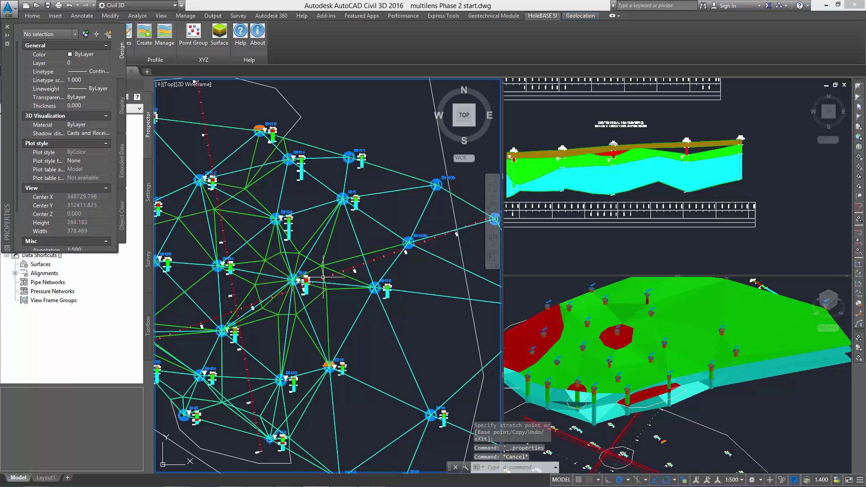
left_click(7, 27)
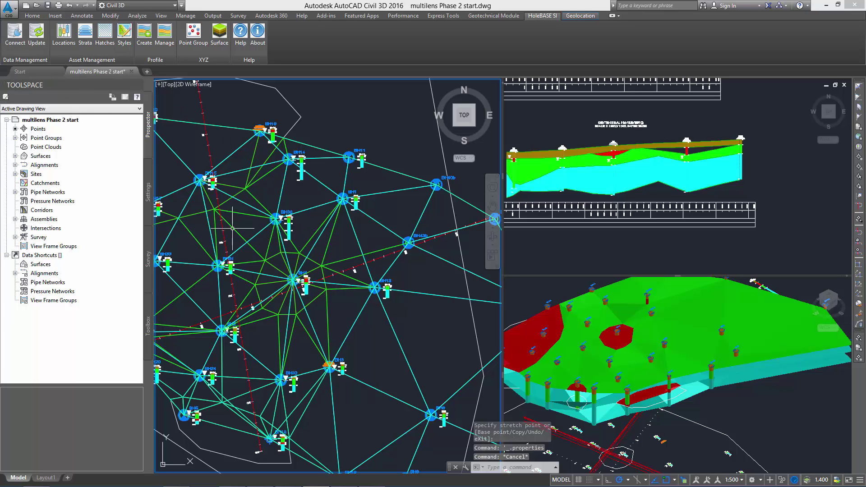
Step: Grip-stretch Alignment - 2's vertices to new positions and pan to the eastern Phase 2 boreholes
left_click(279, 294)
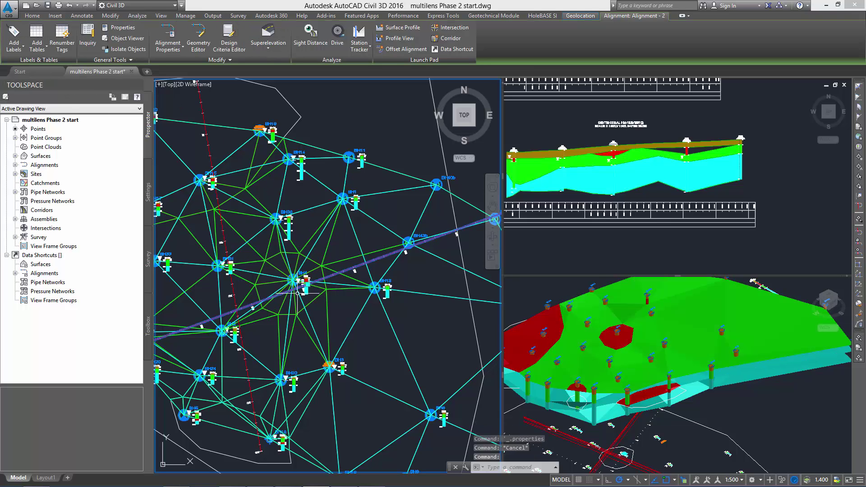
left_click(312, 285)
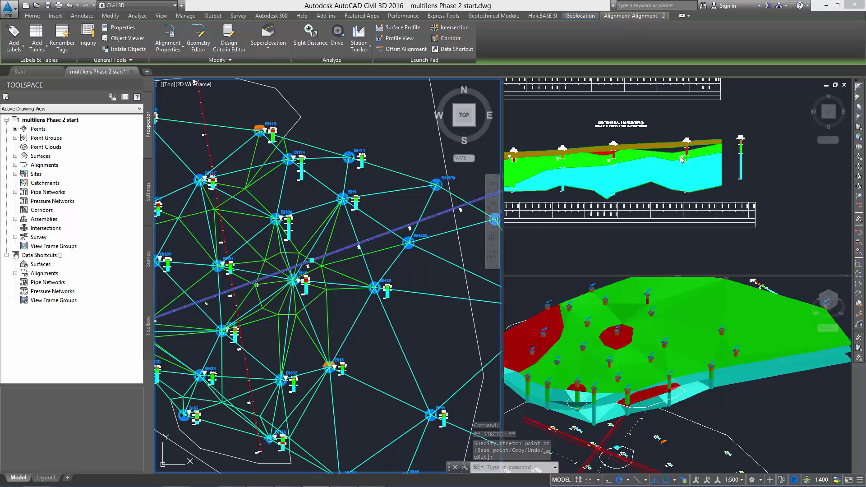
left_click(311, 266)
left_click(311, 270)
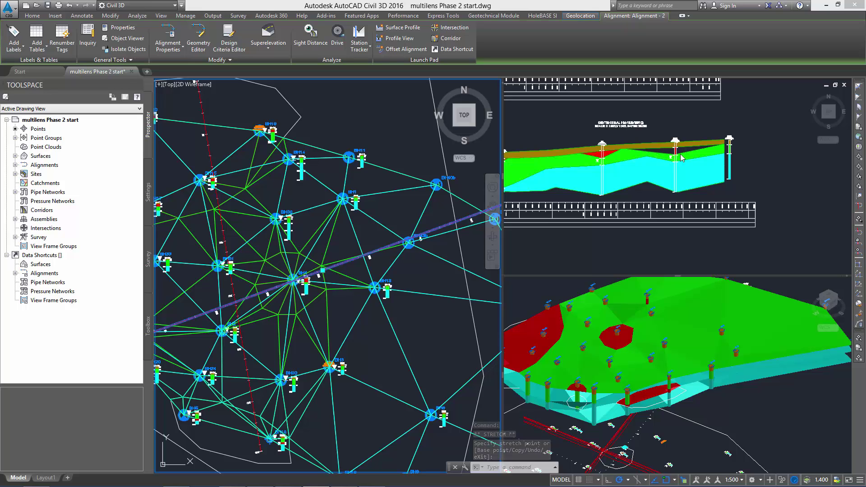
key("Escape")
left_click(422, 279)
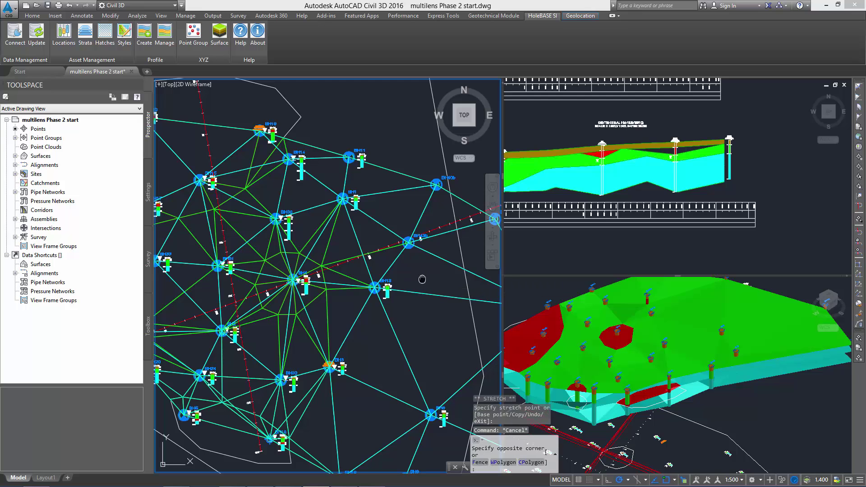
middle_click_drag(422, 279, 349, 275)
key("Escape")
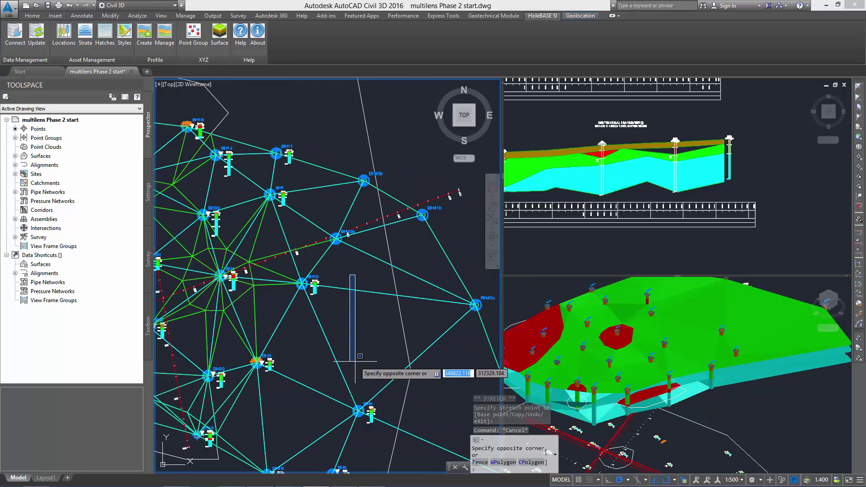
Step: In Locations Manager, tick Strip for BH42b, BH45b, BH43b, BH41b, BH44b and BH40b
left_click(66, 35)
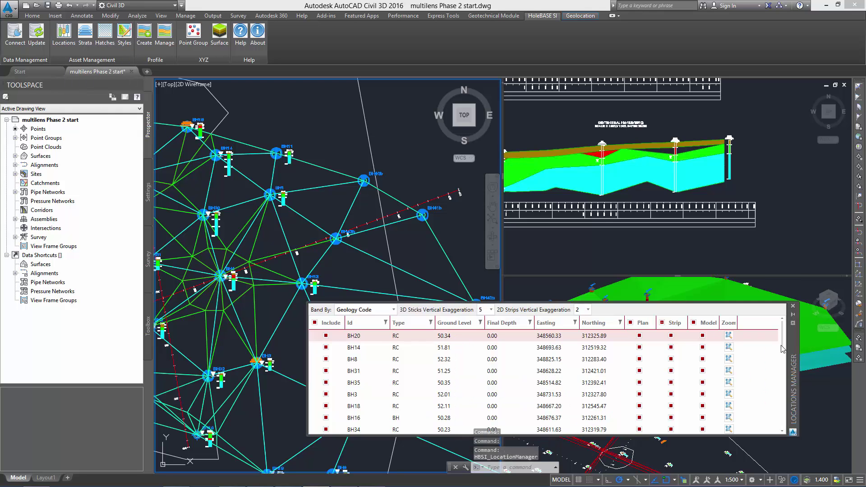
left_click_drag(782, 343, 788, 421)
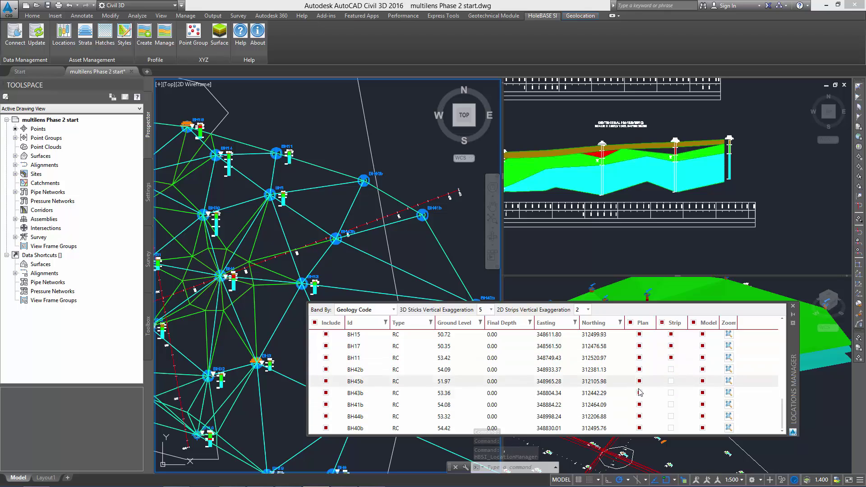
left_click(671, 369)
left_click(671, 381)
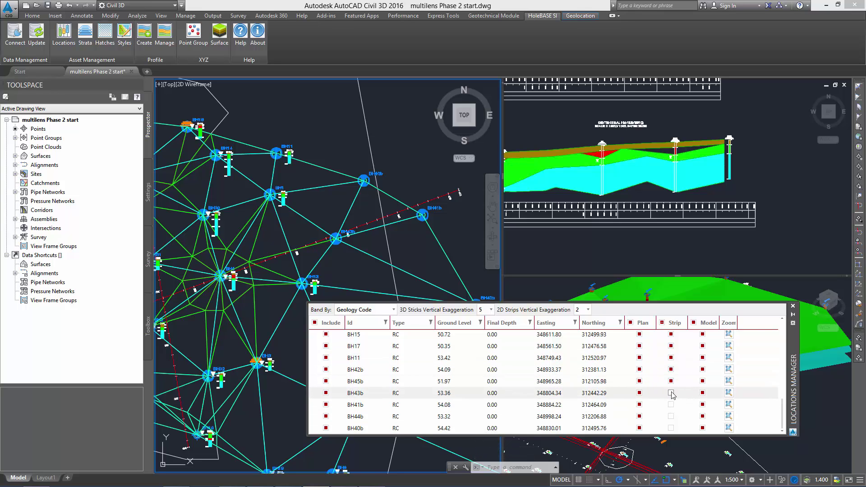
left_click(671, 393)
left_click(671, 405)
left_click(671, 417)
left_click(671, 428)
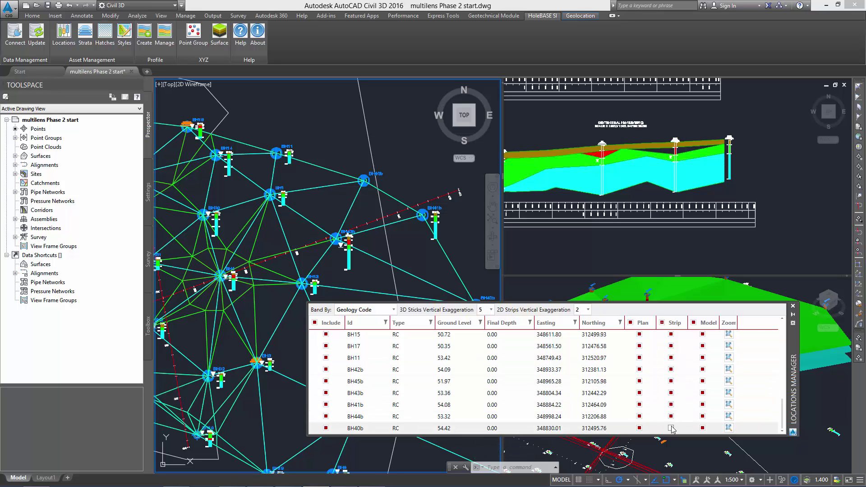
left_click(793, 306)
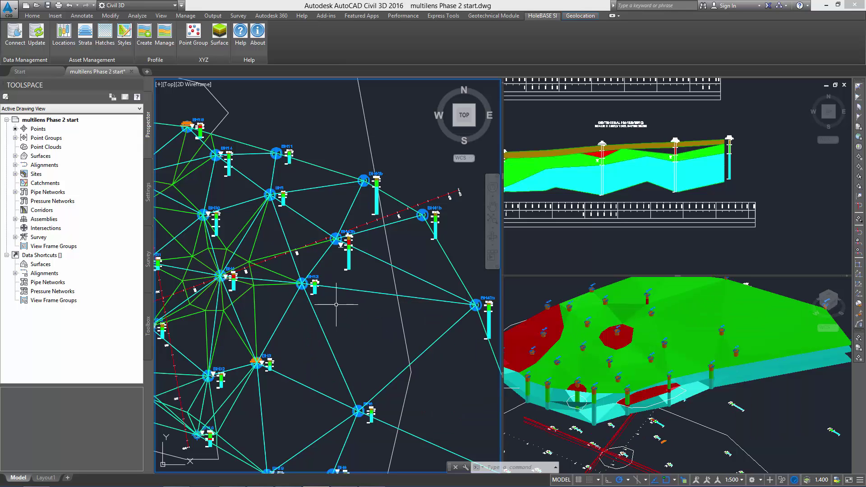
Step: Zoom in on borehole BH43b and start the Polyline tool from the Home tab
left_click(345, 278)
scroll(345, 237, "up", 1)
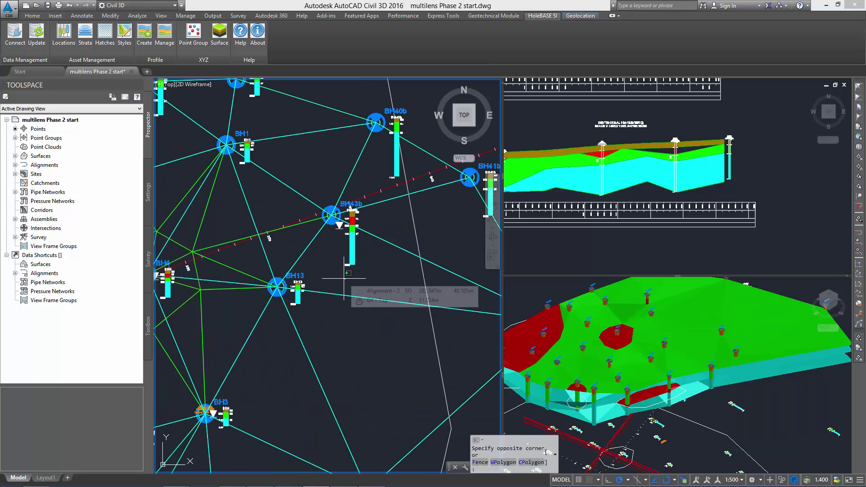
scroll(345, 237, "up", 1)
left_click(373, 351)
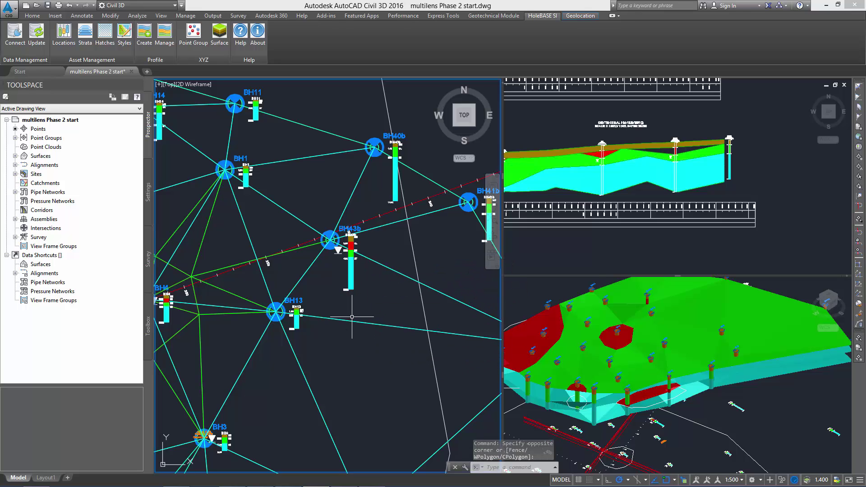
mouse_move(354, 317)
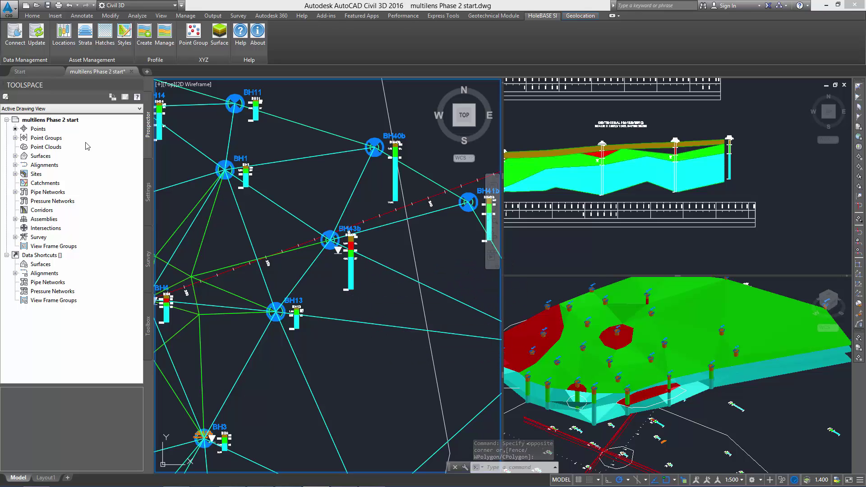
left_click(32, 15)
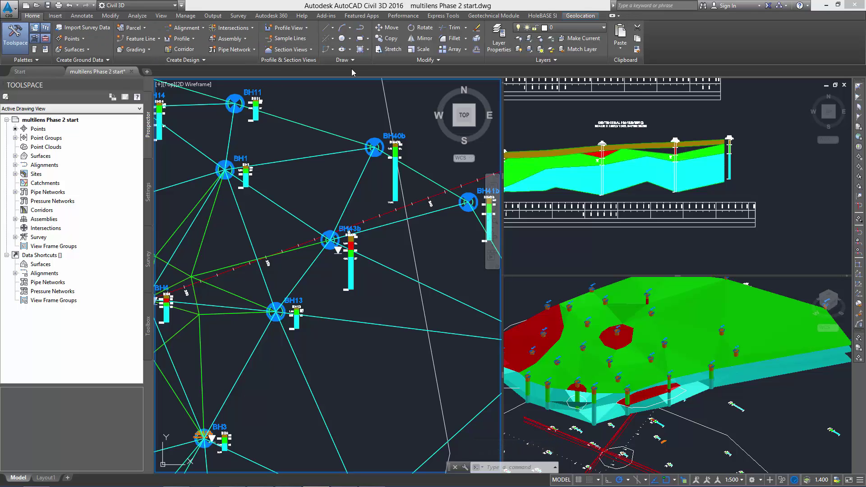
left_click(360, 28)
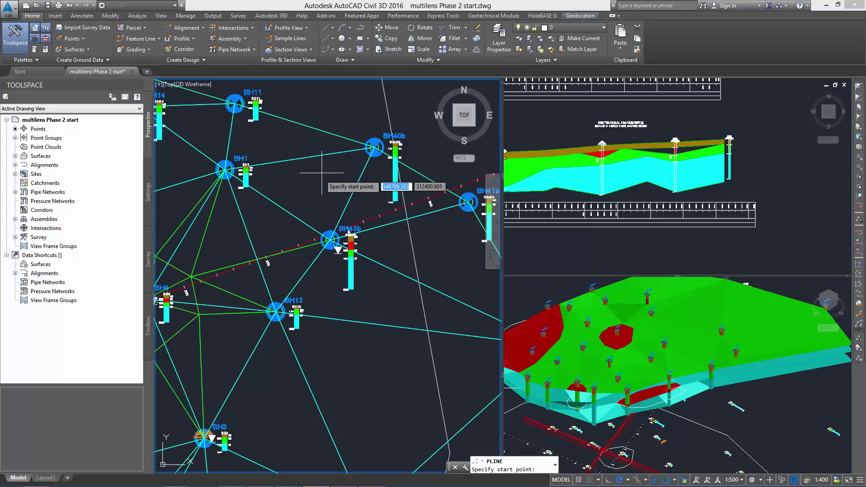
Step: Draw an eight-vertex polyline around BH43b and close it with C
left_click(321, 190)
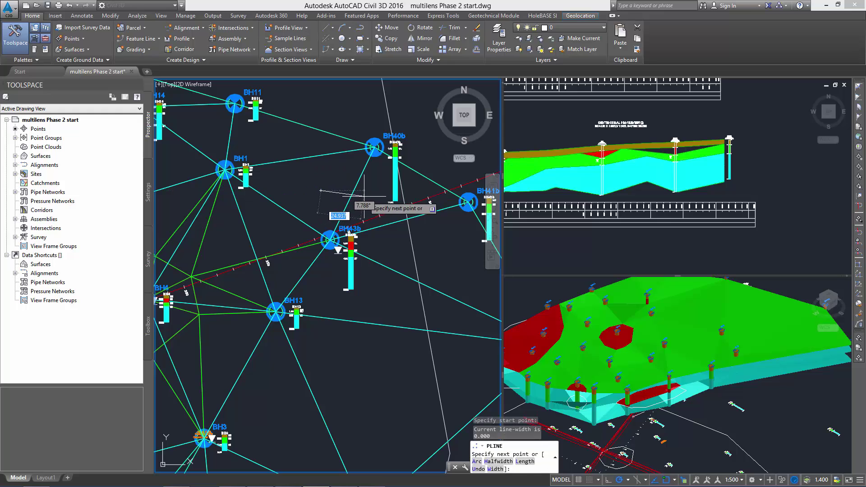
left_click(365, 197)
left_click(388, 239)
left_click(375, 291)
left_click(353, 289)
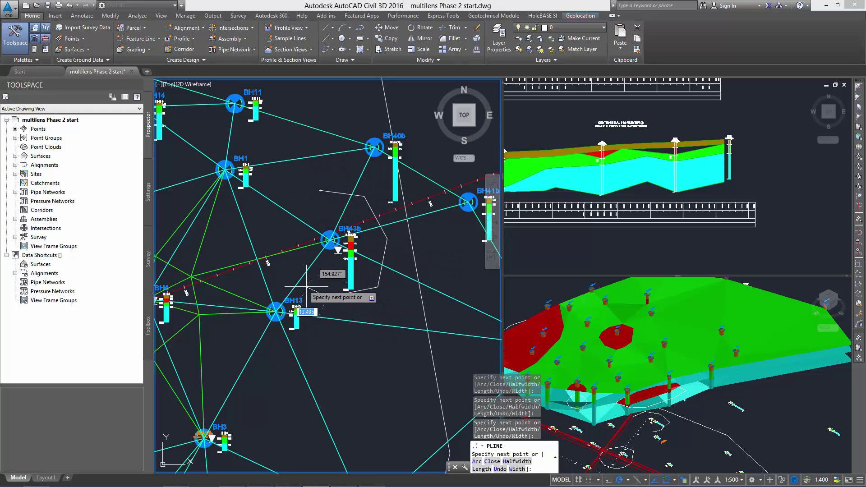
left_click(329, 297)
left_click(291, 276)
left_click(283, 232)
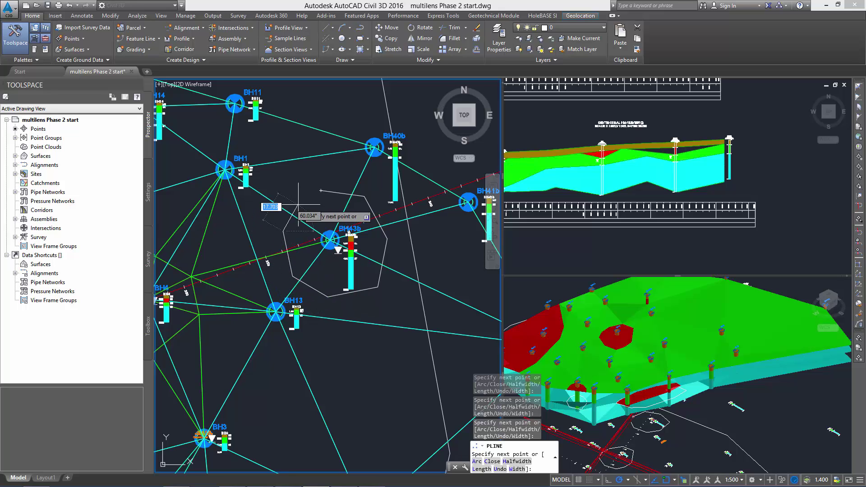
type("c")
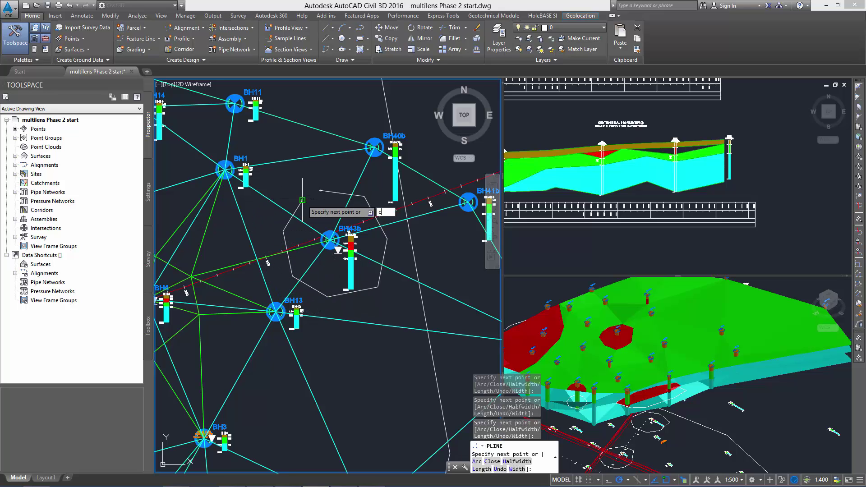
key("Return")
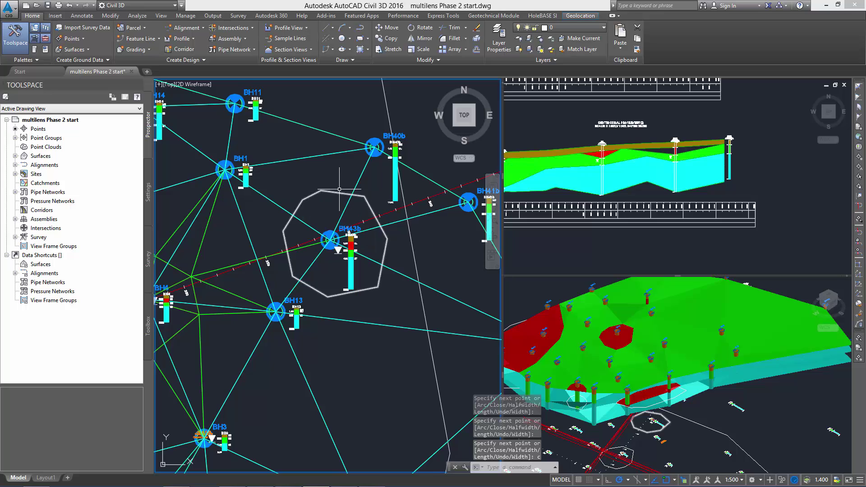
Step: Create a feature line from objects, picking the octagon polyline around BH43b
left_click(135, 38)
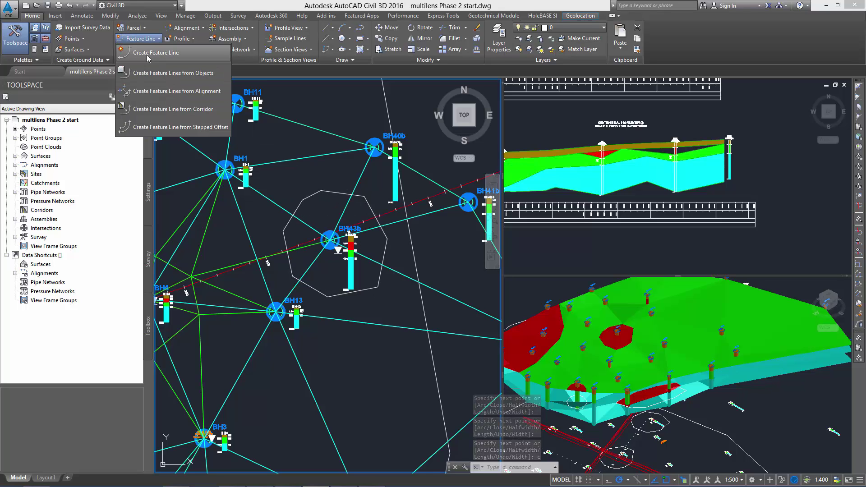
left_click(162, 75)
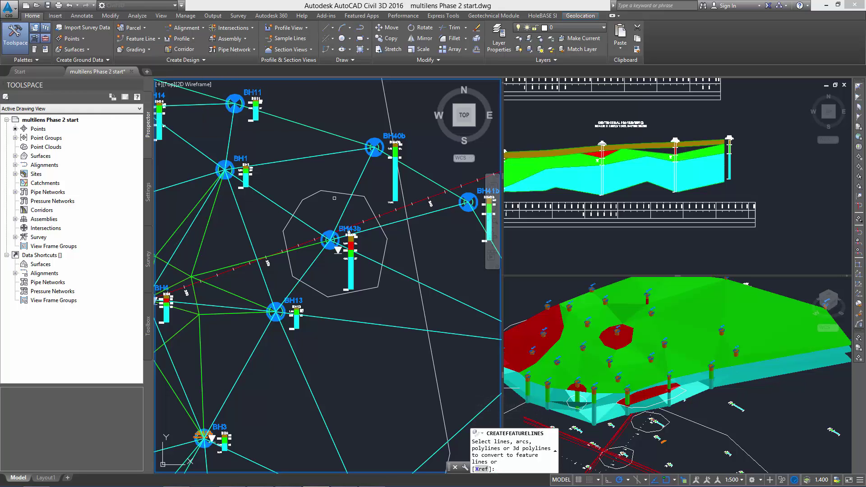
left_click(341, 193)
key("Return")
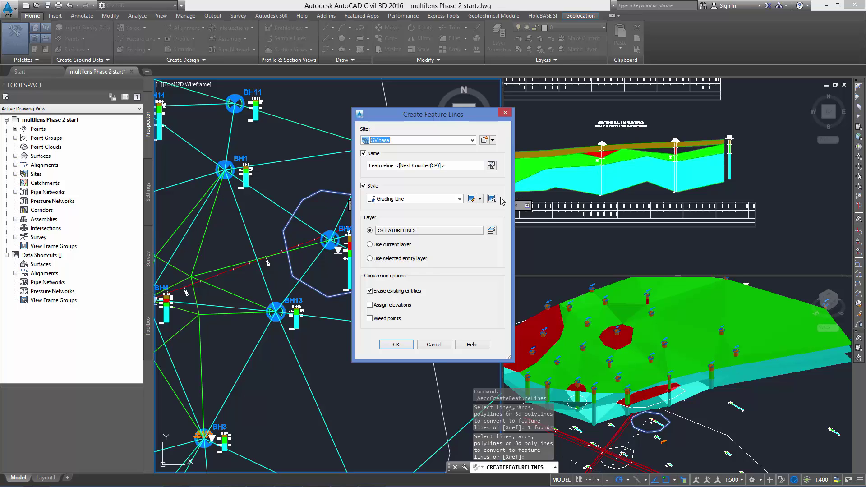
Step: Put the feature line in site MG base with elevations assigned from surface MG - Base
left_click(382, 141)
left_click(389, 157)
left_click(370, 306)
left_click(397, 345)
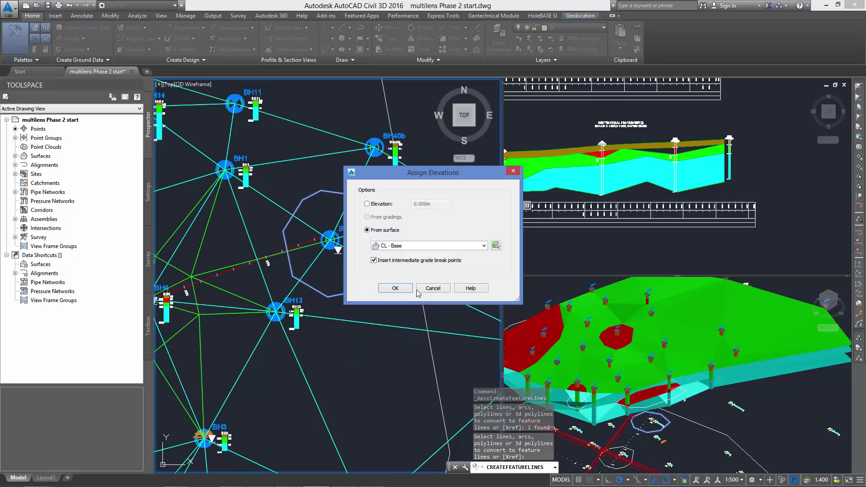
left_click(414, 247)
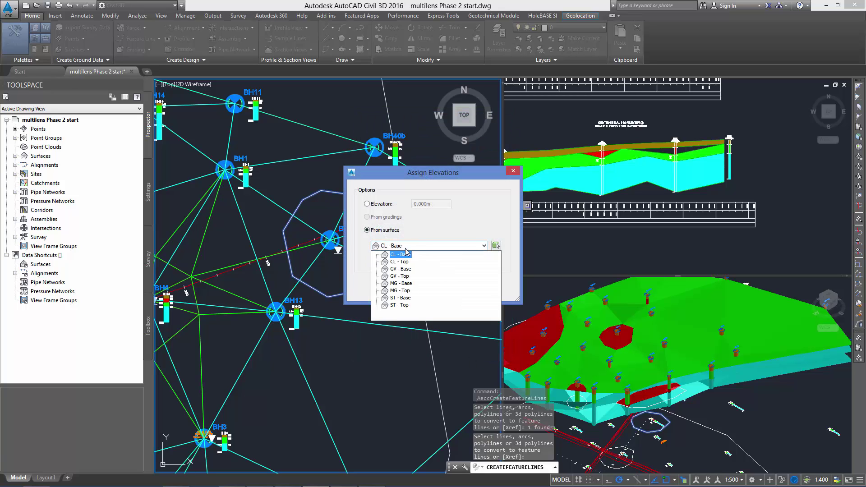
left_click(405, 284)
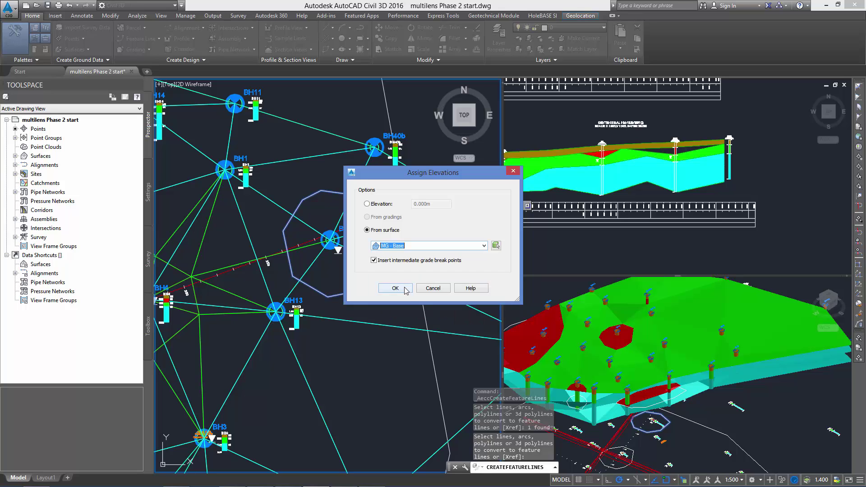
left_click(393, 292)
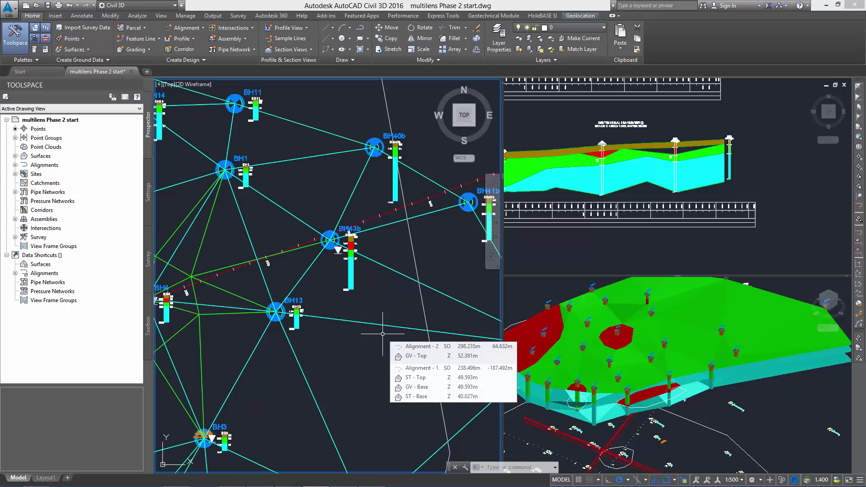
Step: Turn on all FEATURE LINES group layers in the Layer Properties Manager
left_click(499, 40)
right_click(79, 118)
mouse_move(91, 124)
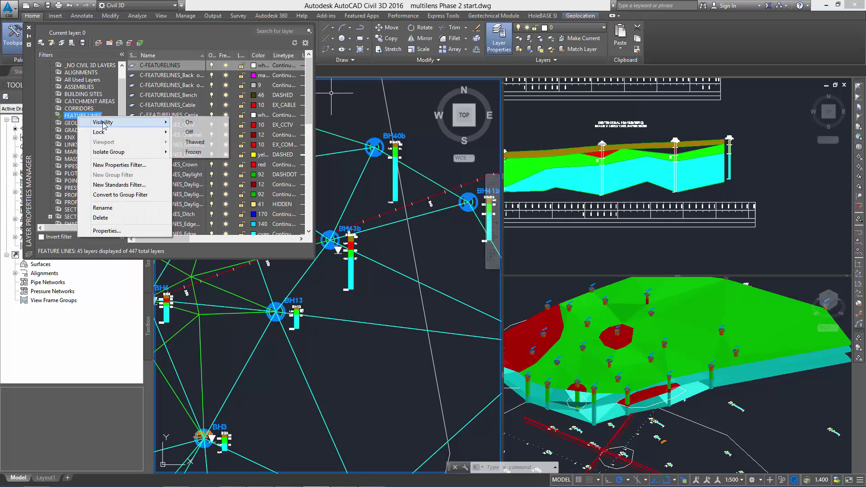
left_click(189, 122)
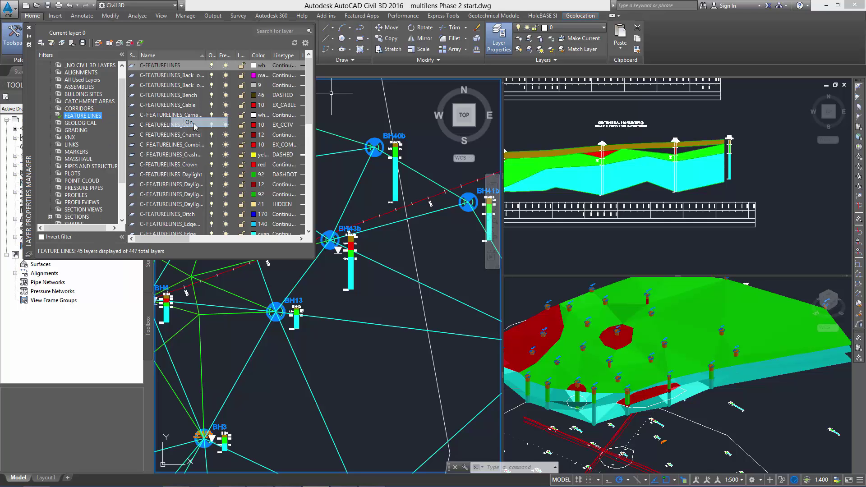
left_click(29, 27)
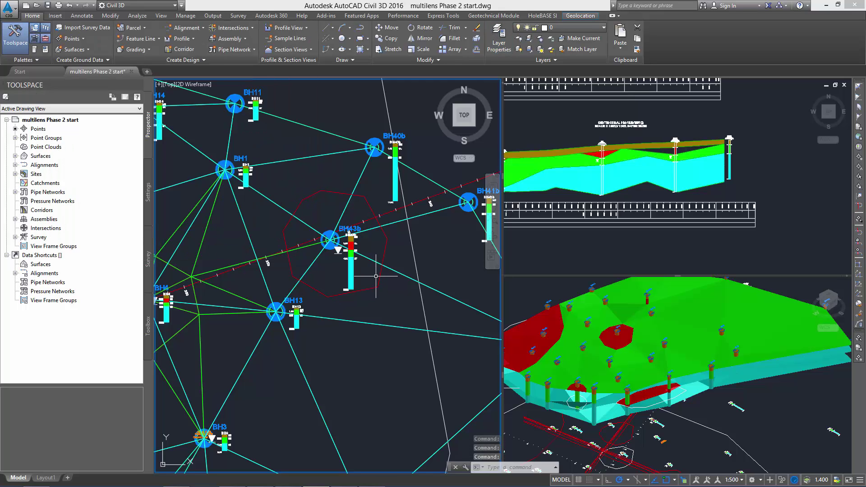
Step: Add the octagon feature line as a breakline to the GV - Top surface
left_click(314, 194)
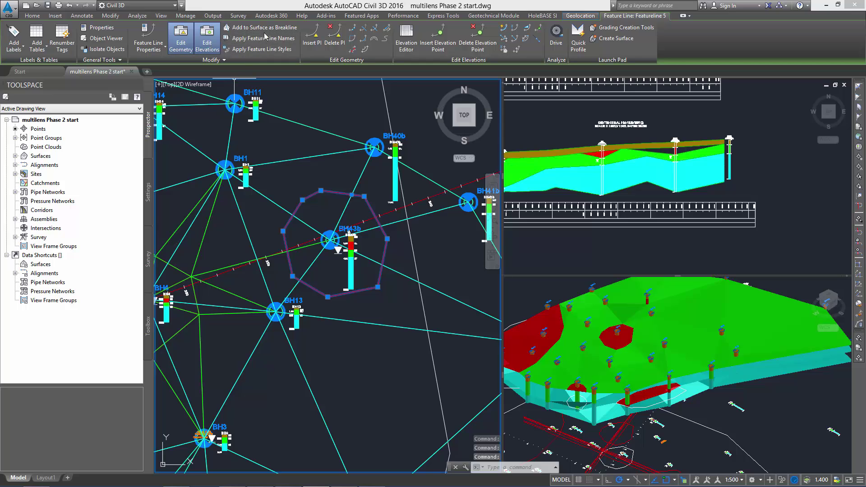
left_click(265, 28)
left_click(408, 234)
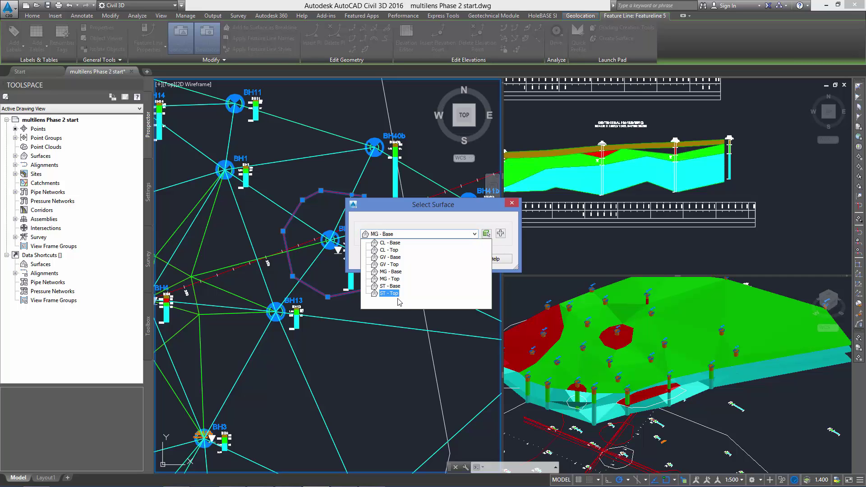
left_click(391, 264)
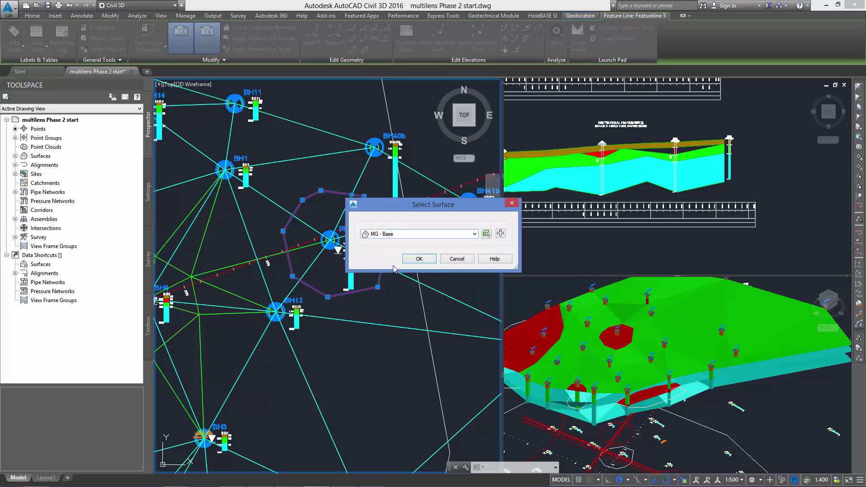
left_click(418, 259)
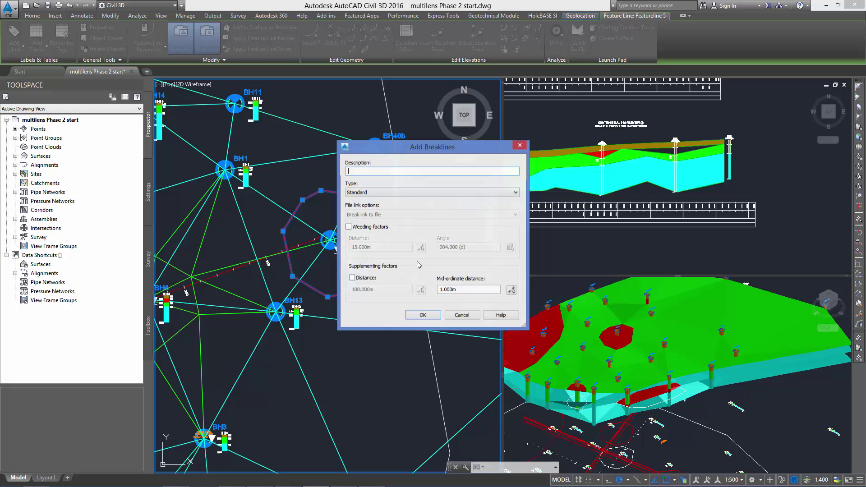
left_click(422, 315)
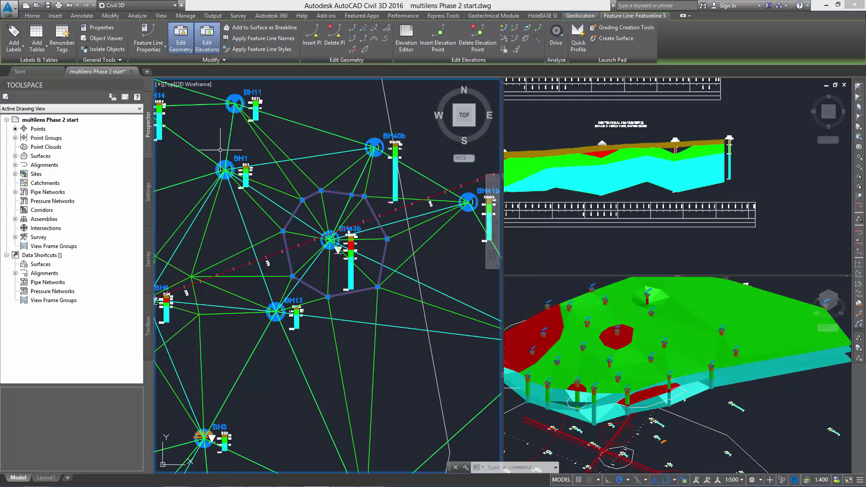
Step: Add the same octagon as a breakline to the CL - Base surface
left_click(266, 28)
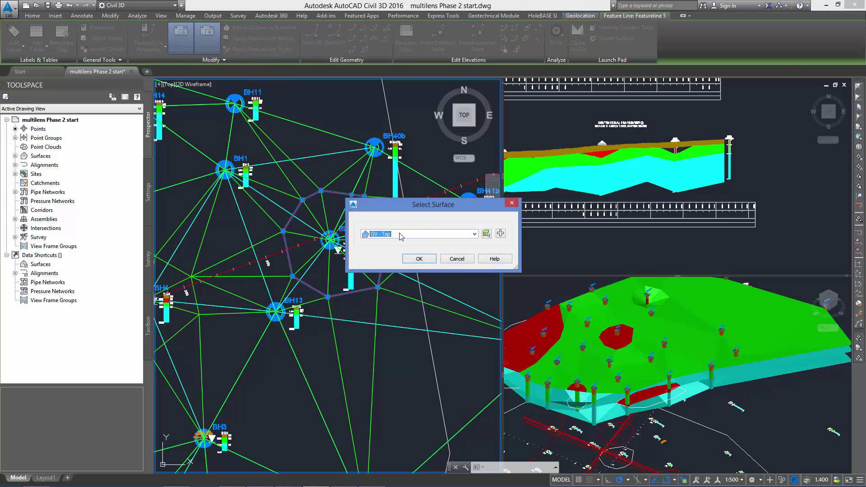
left_click(400, 236)
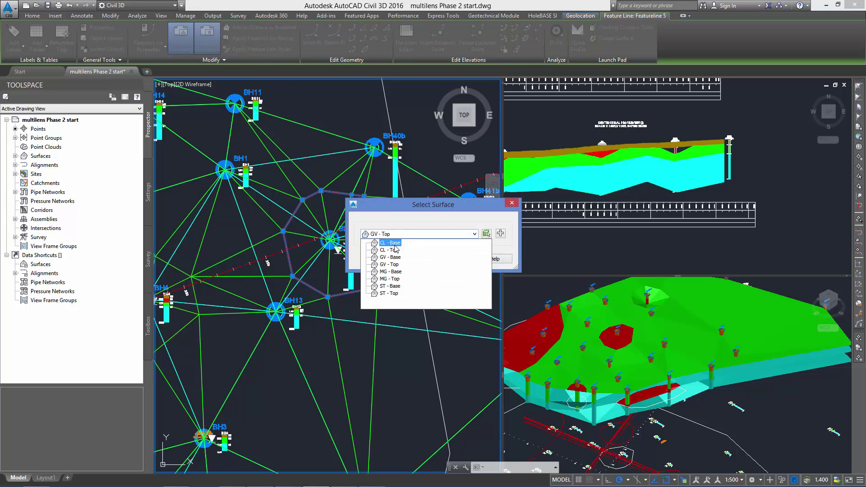
left_click(394, 244)
left_click(419, 260)
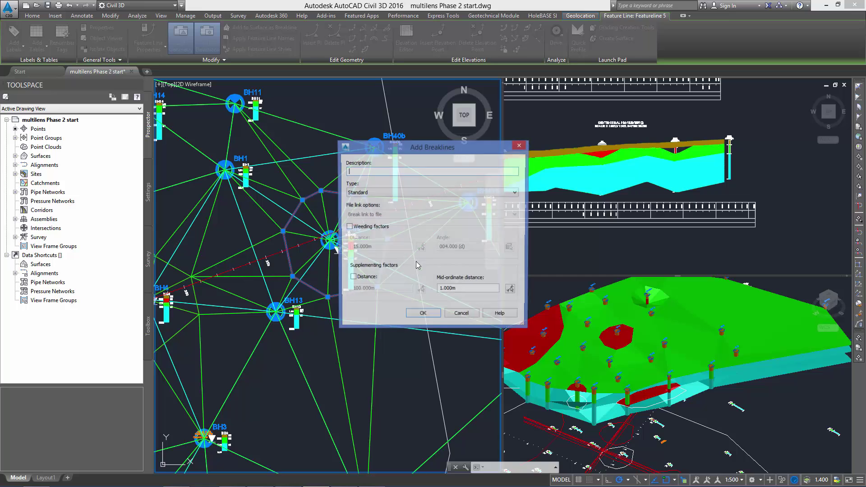
left_click(420, 315)
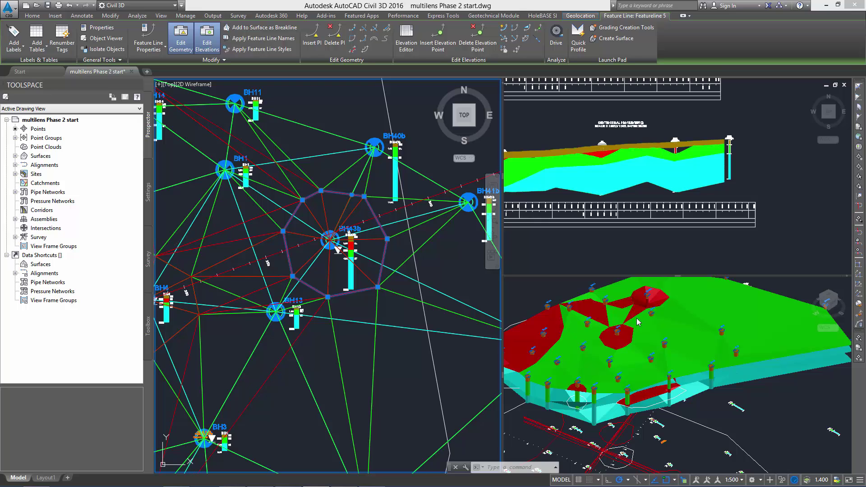
Step: Add the octagon feature line as a breakline to the CL - Top surface
left_click(262, 27)
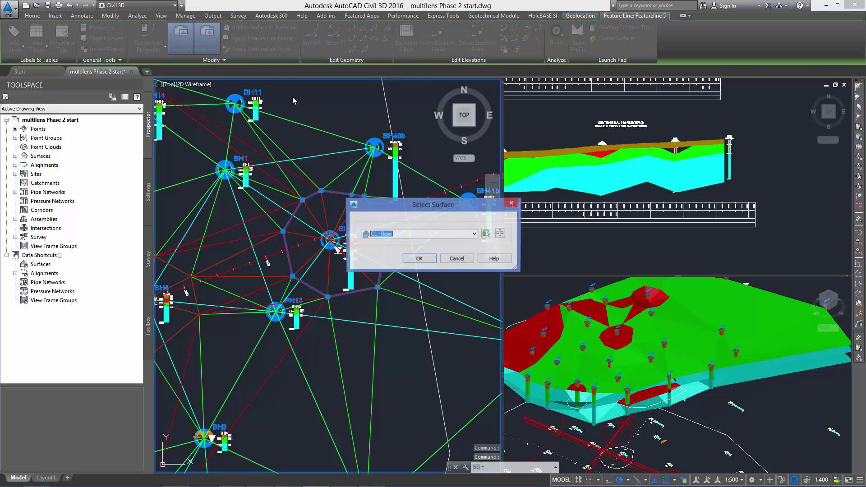
left_click(398, 234)
left_click(398, 245)
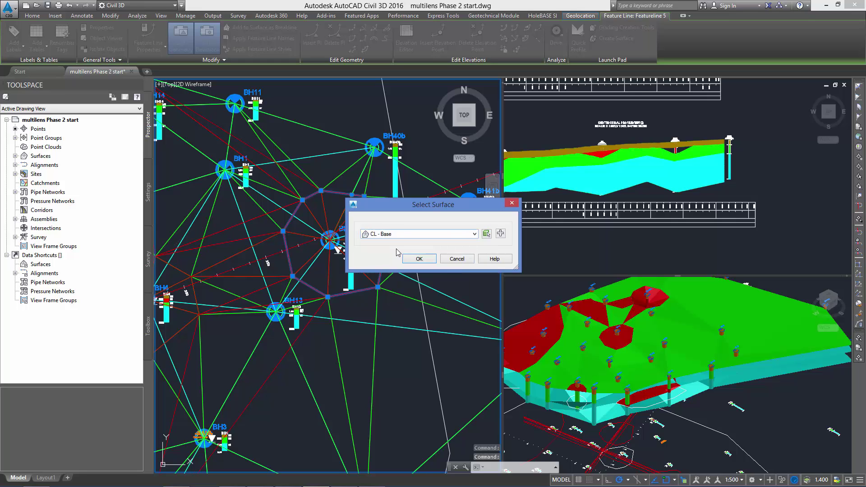
left_click(419, 260)
left_click(424, 314)
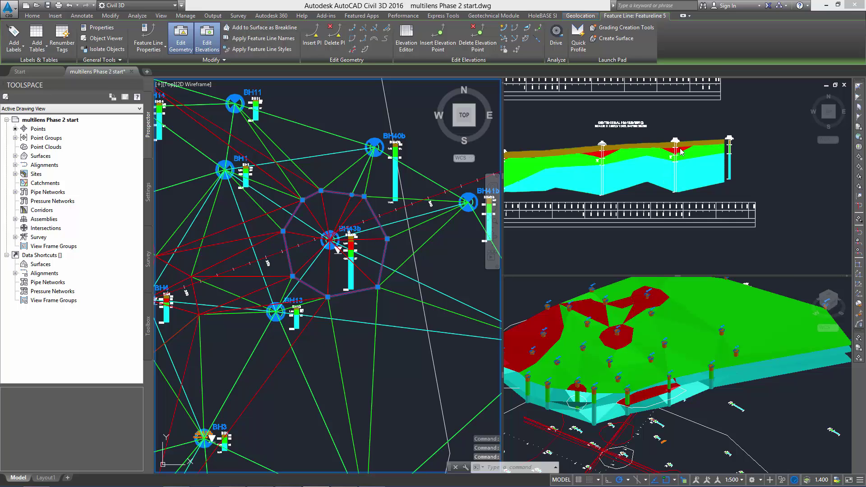
Step: Add the same octagon as a breakline to the MG - Base surface
left_click(261, 28)
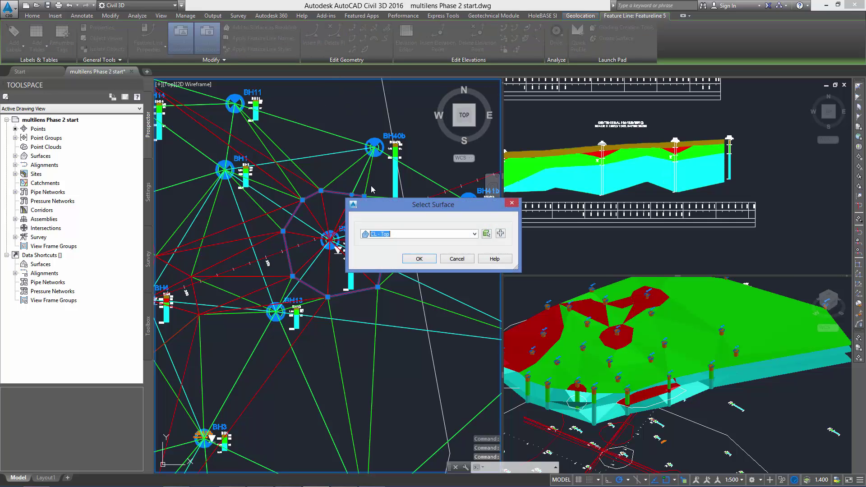
left_click(398, 236)
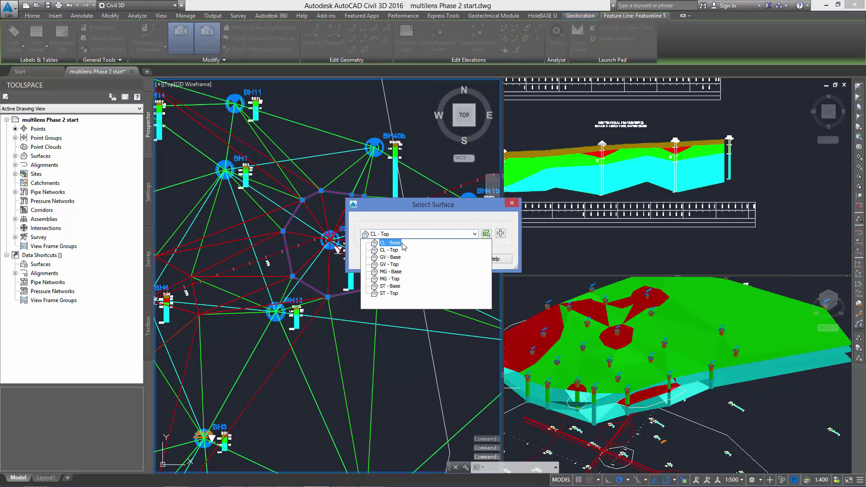
left_click(398, 273)
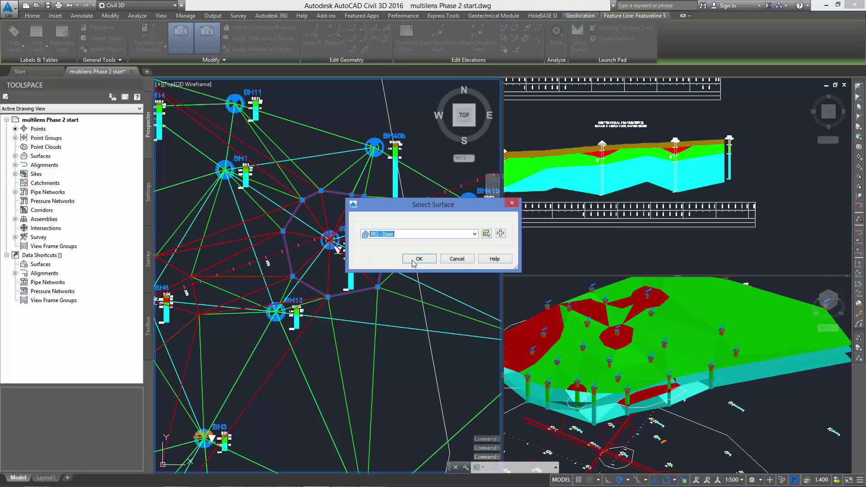
left_click(412, 264)
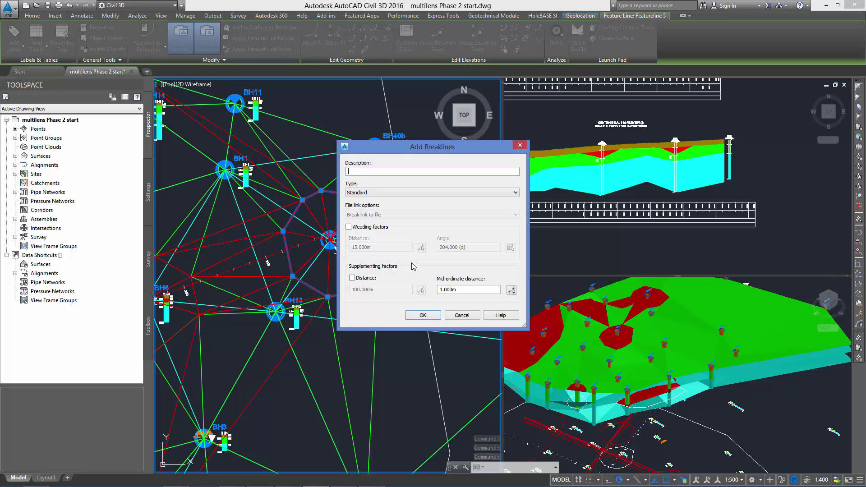
left_click(420, 314)
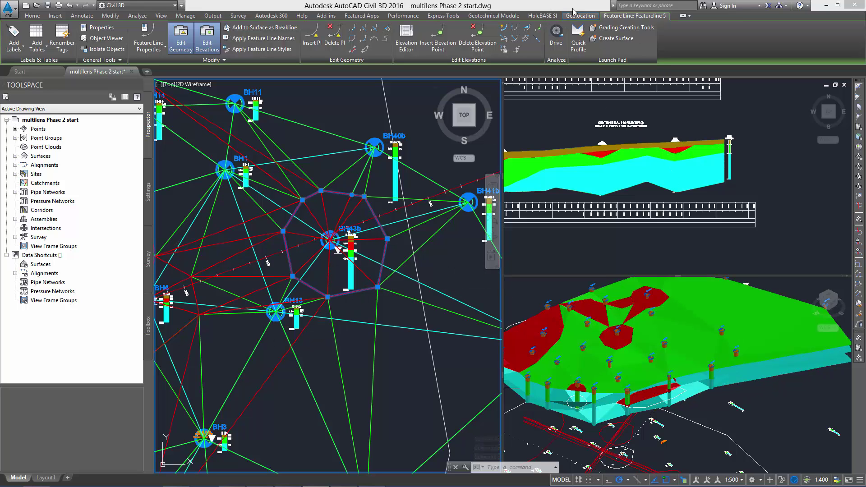
Step: In HoleBASE SI Strata Manager, hide GV and ST top/base and CL base surfaces
left_click(543, 17)
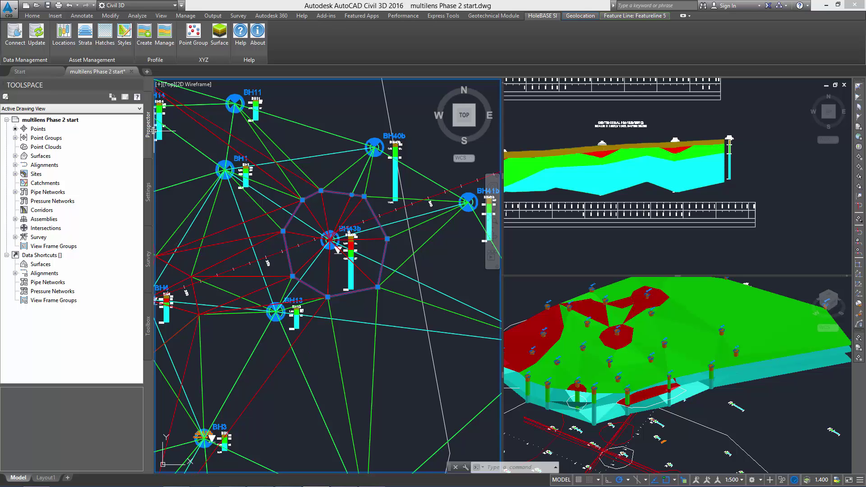
left_click(86, 34)
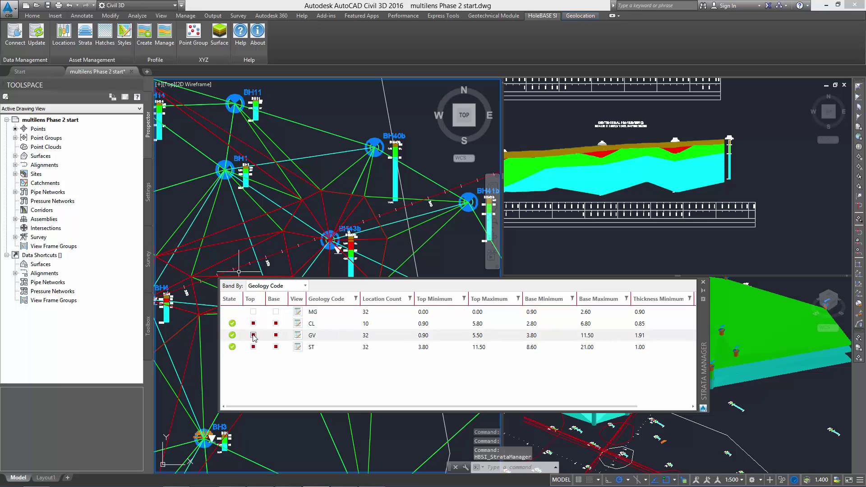
left_click(253, 336)
left_click(253, 347)
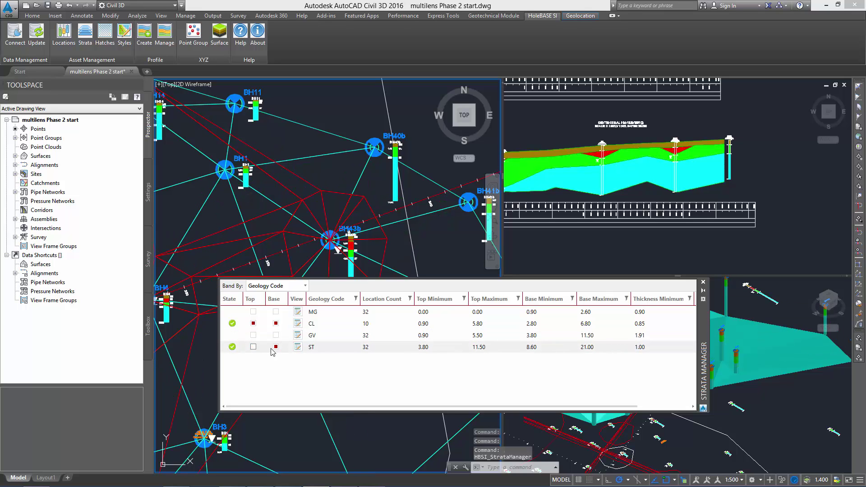
left_click(276, 323)
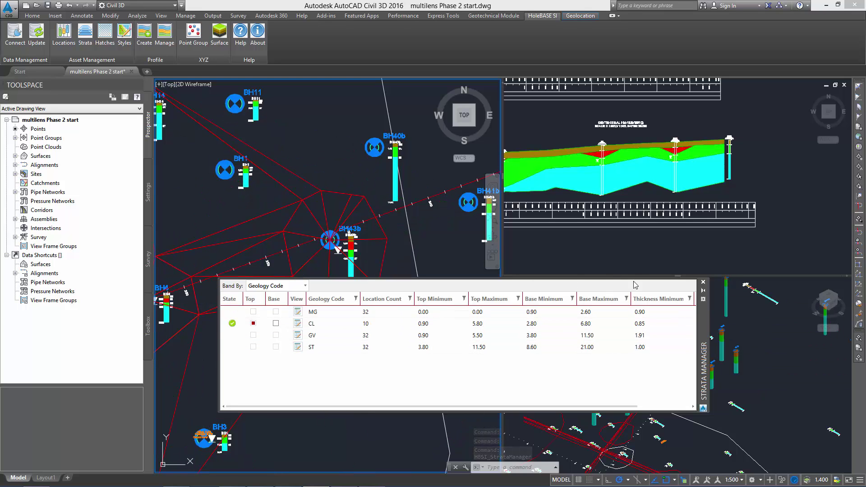
left_click(702, 283)
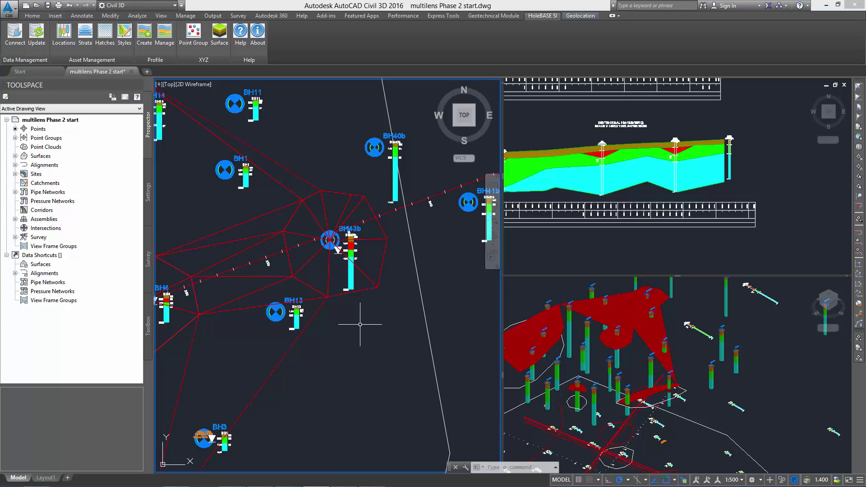
Step: Move Breakline set3 above Boundary1 and Boundary2 in CL - Top's definition, apply, and rebuild
left_click(271, 234)
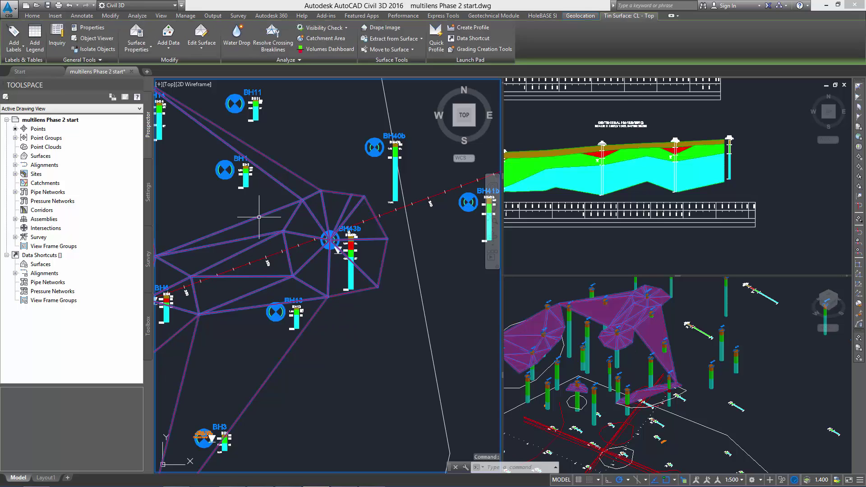
left_click(138, 35)
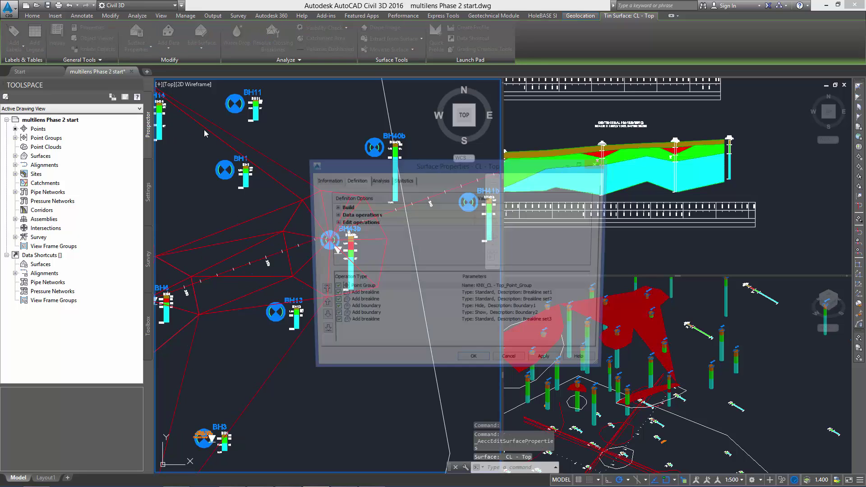
left_click(324, 180)
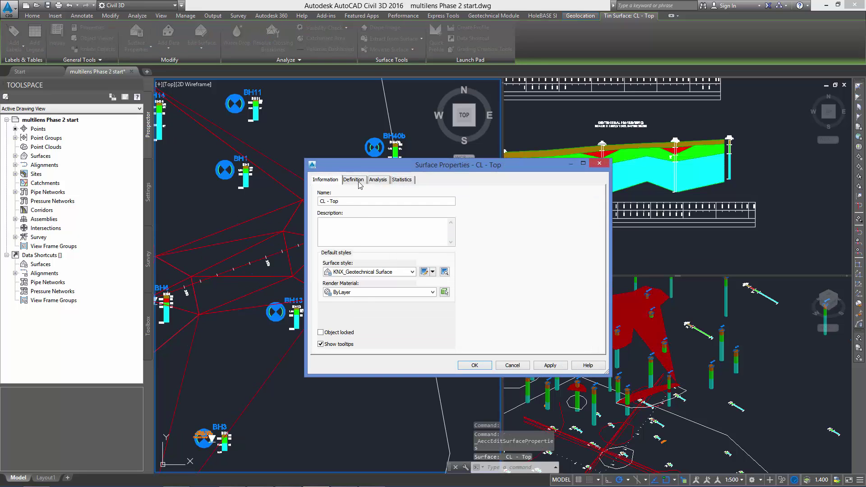
left_click(353, 180)
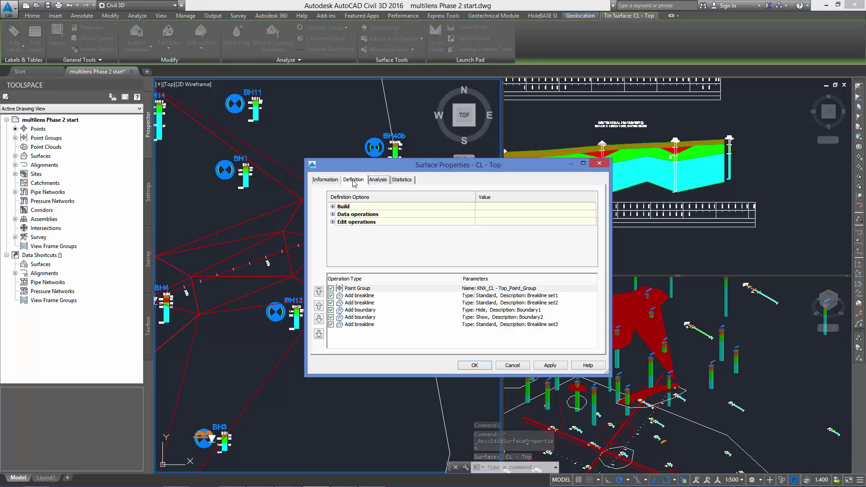
left_click(366, 325)
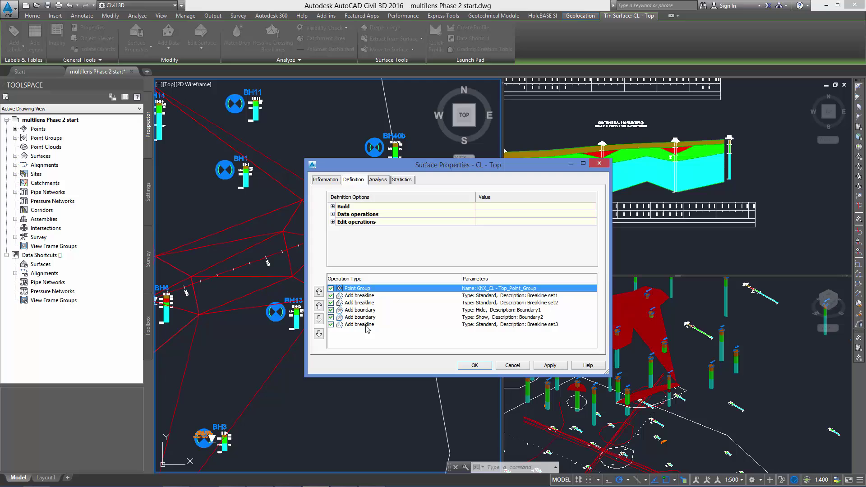
left_click(319, 306)
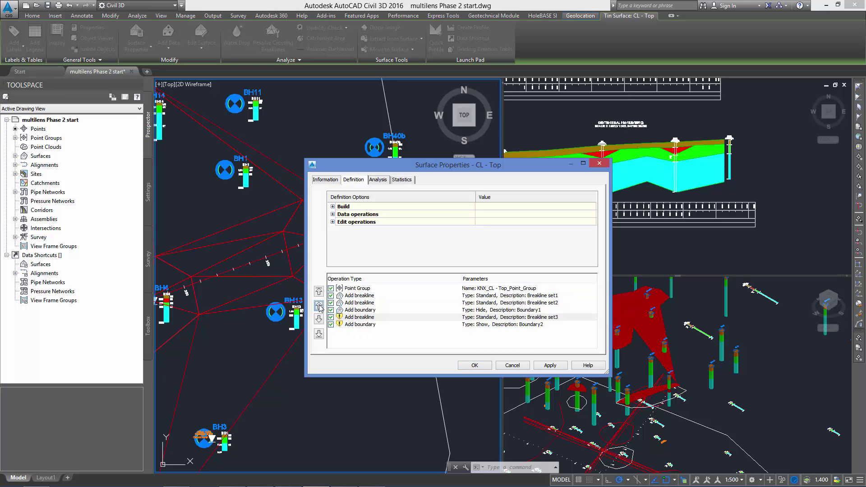
left_click(319, 307)
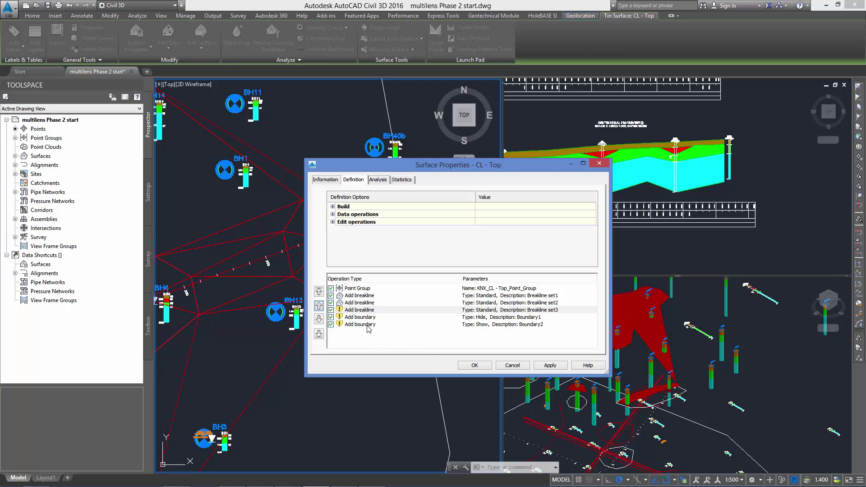
left_click(552, 367)
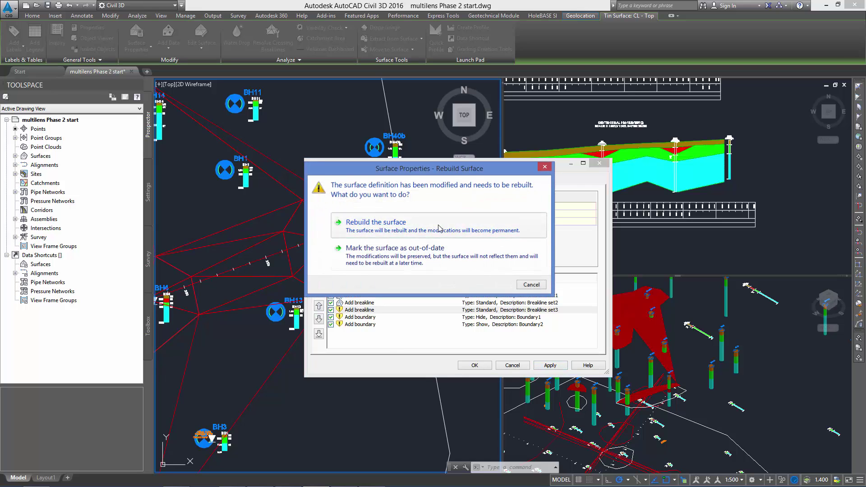
left_click(451, 225)
Step: Add Show boundary show2 to CL - Top using the octagon polyline around BH13b
left_click(599, 164)
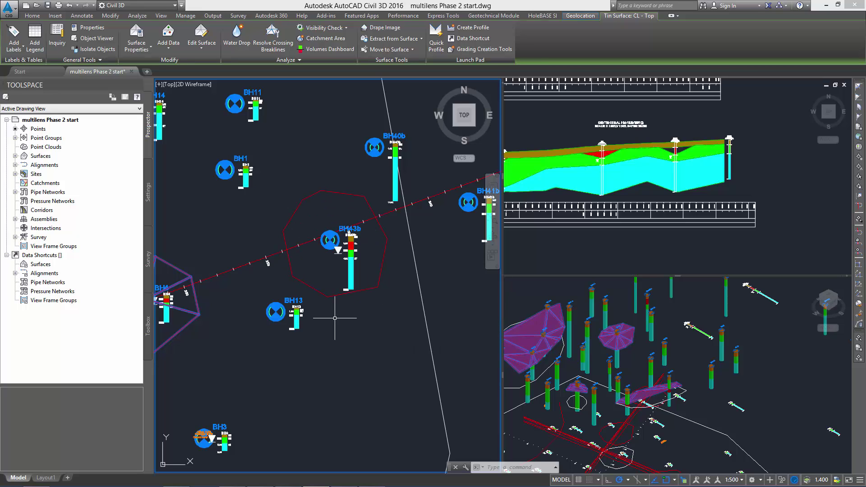
left_click(172, 53)
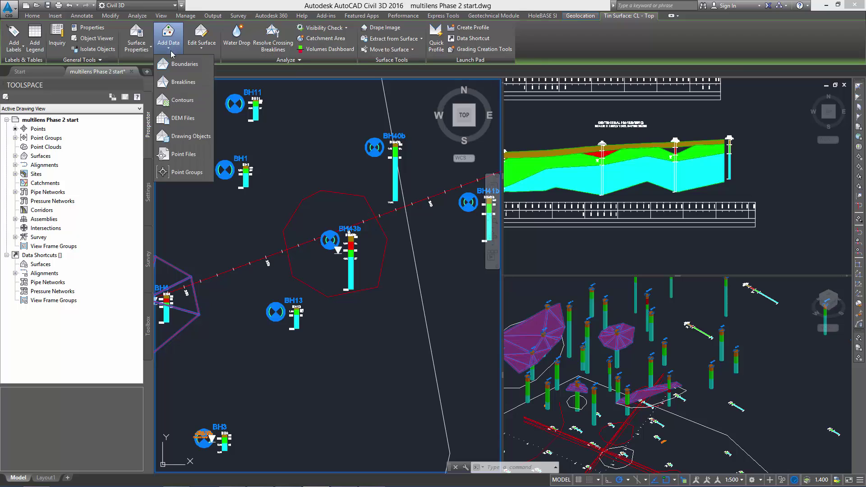
left_click(178, 64)
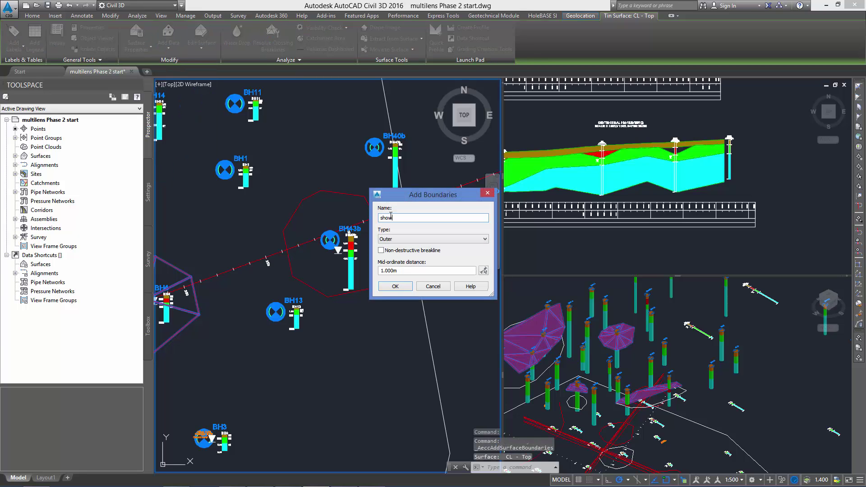
type("2")
left_click(418, 239)
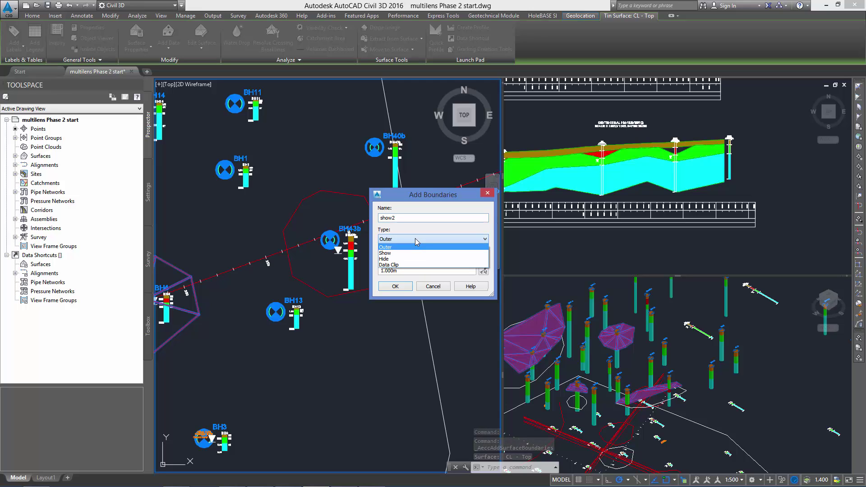
left_click(389, 253)
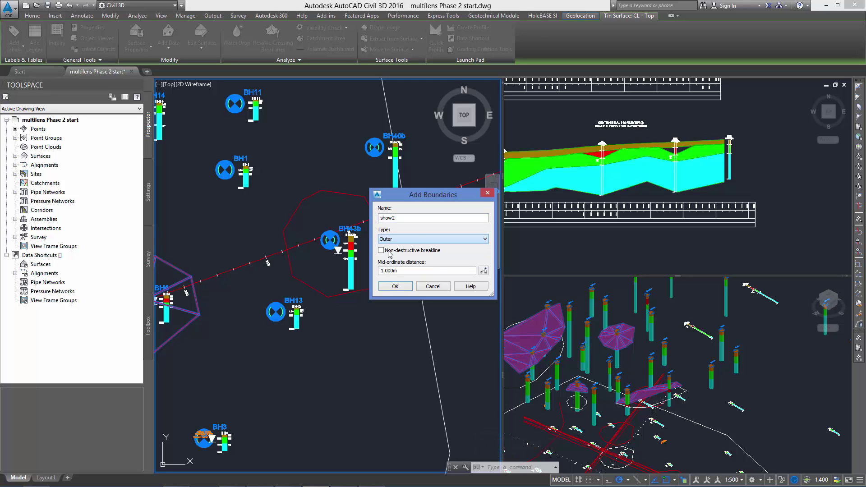
left_click(391, 285)
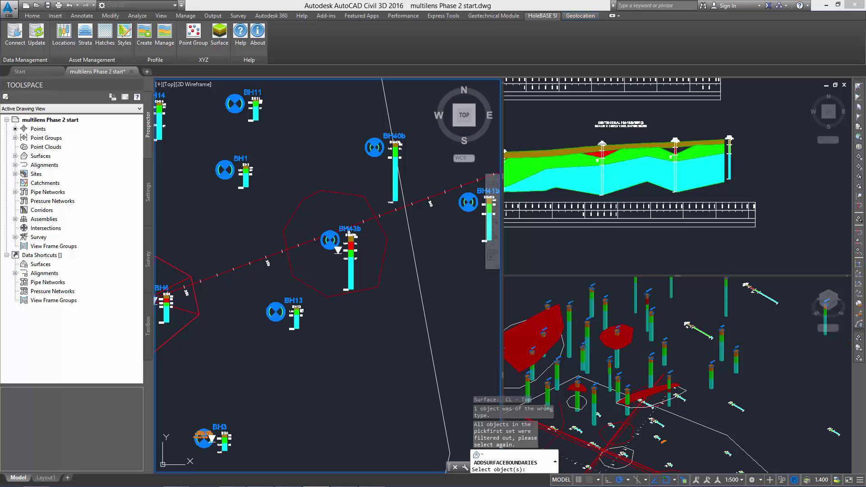
left_click(371, 295)
key("Return")
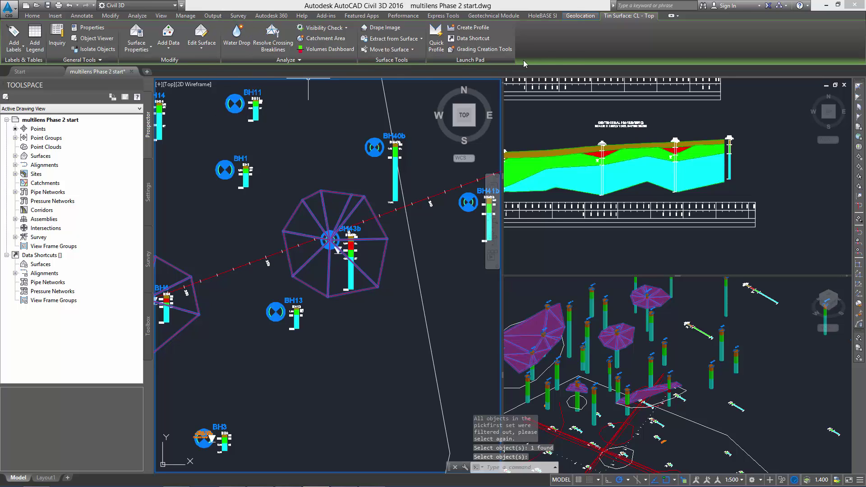
left_click(543, 16)
Step: In the Strata Manager, turn on the CL base surface and turn off CL top
left_click(84, 35)
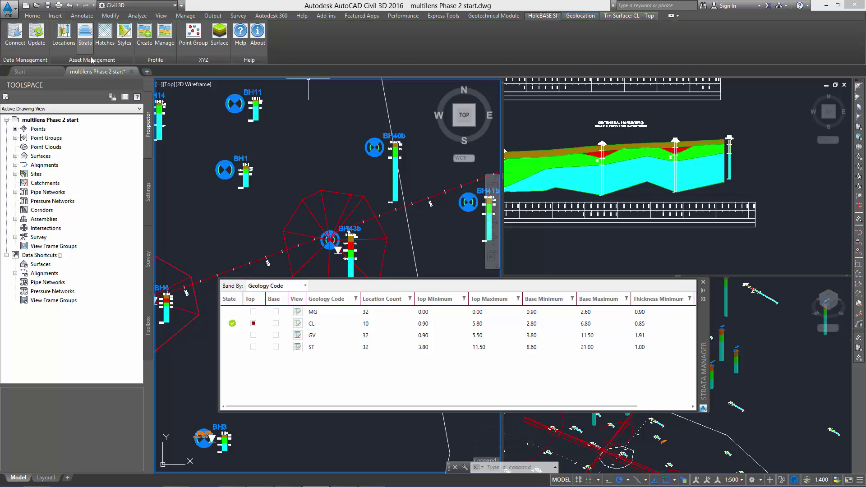
left_click(275, 324)
left_click(253, 324)
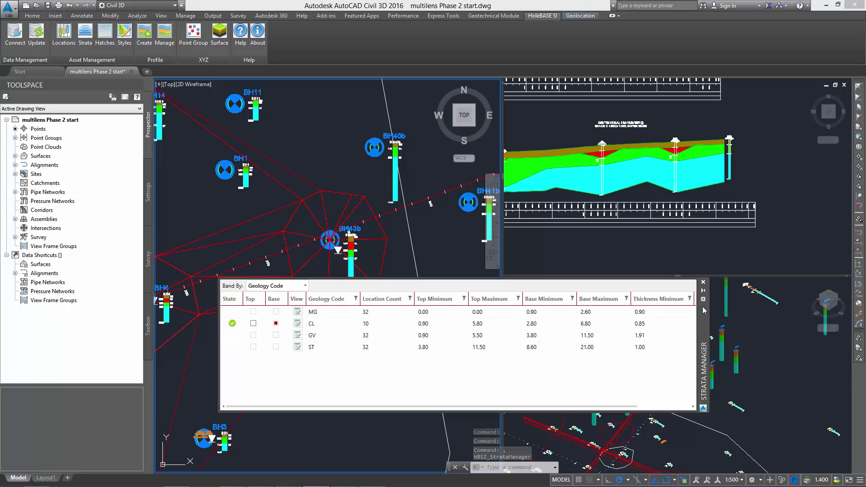
left_click(703, 283)
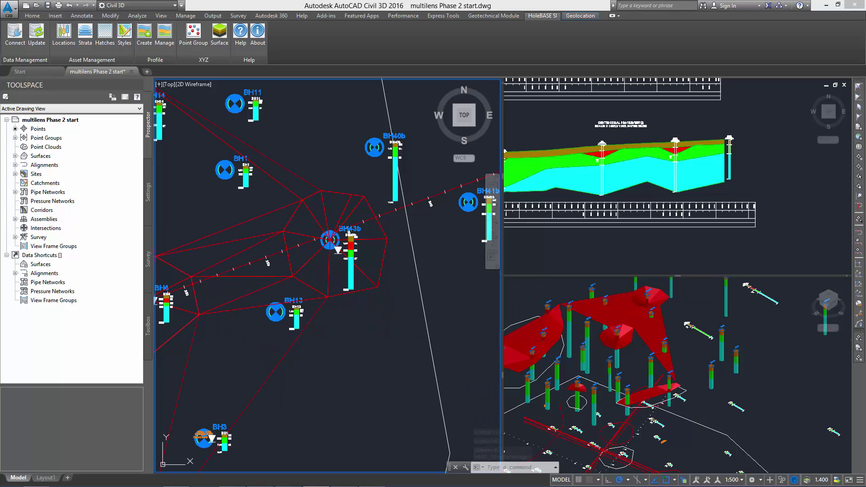
Step: Move Breakline set3 above the boundaries in CL - Base's definition and rebuild the surface
left_click(249, 221)
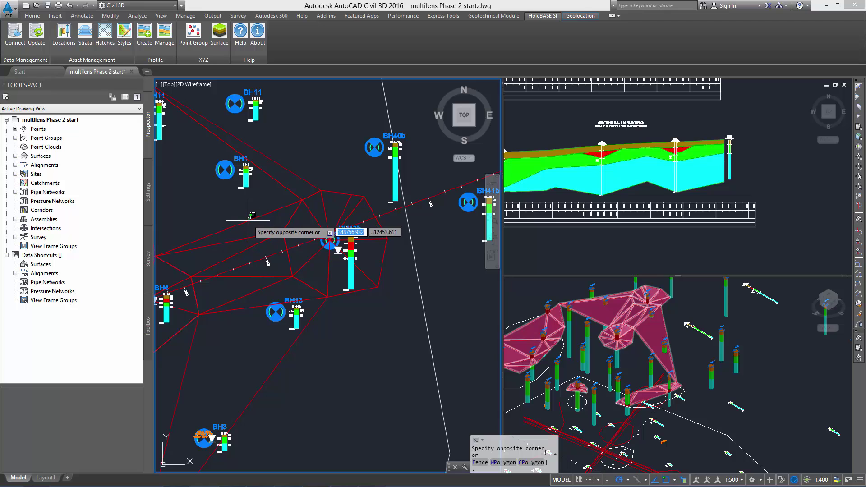
key("Escape")
left_click(249, 221)
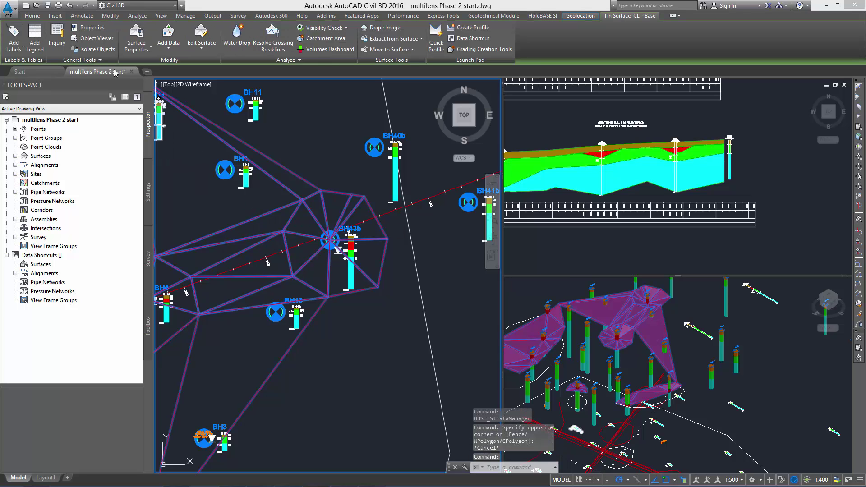
left_click(136, 39)
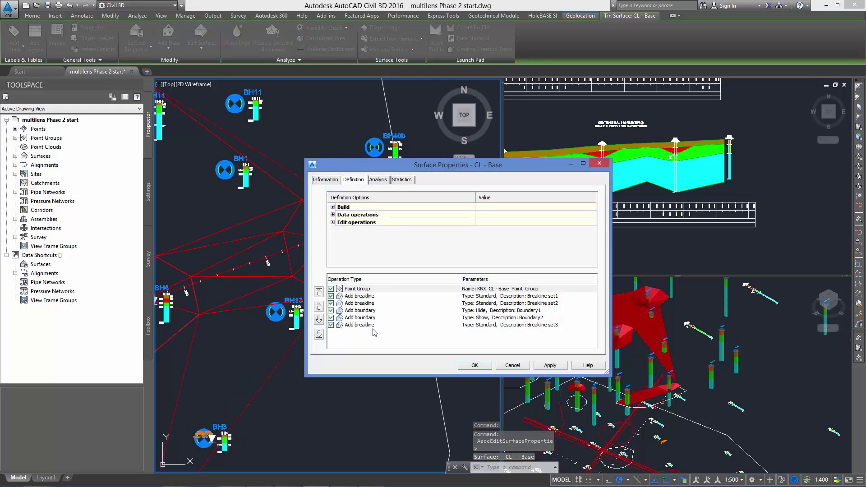
left_click(374, 326)
left_click(319, 307)
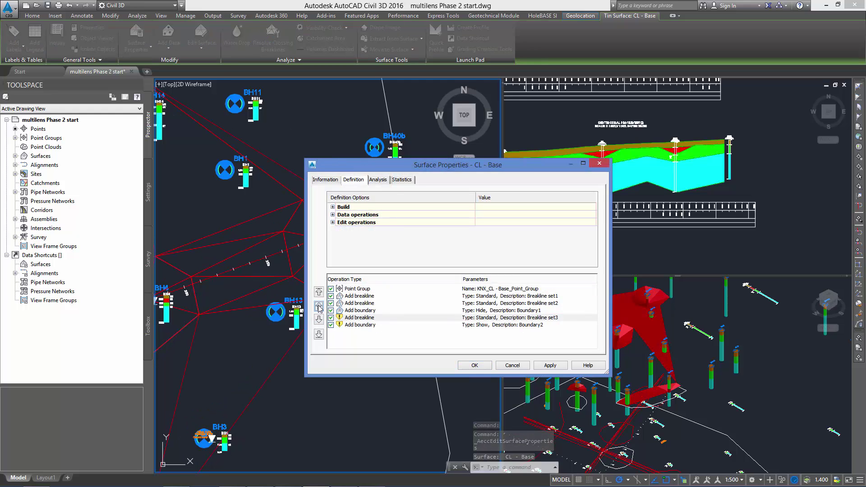
left_click(319, 307)
left_click(478, 366)
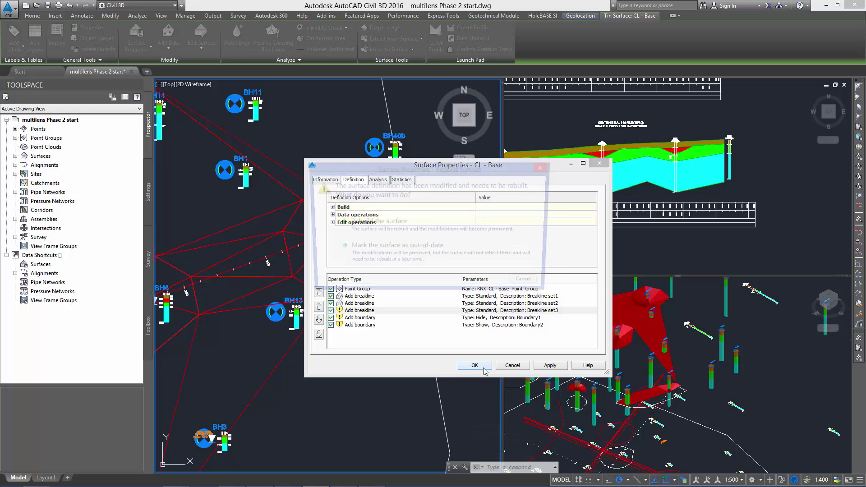
left_click(419, 232)
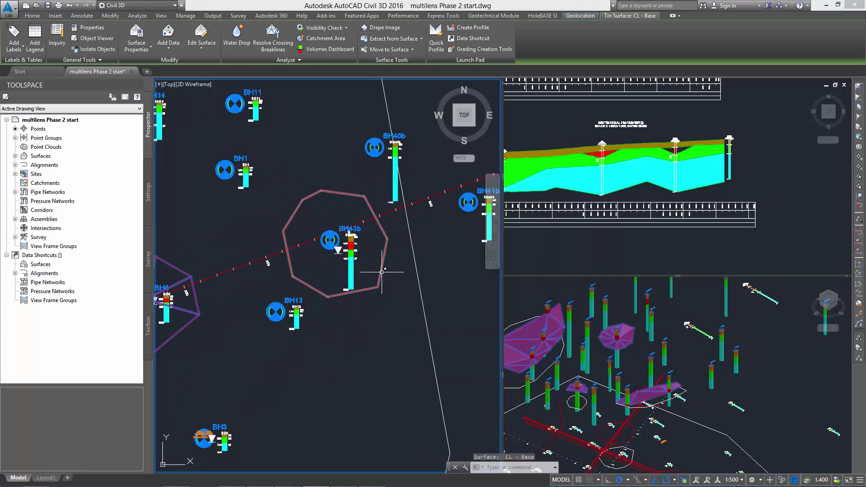
Step: Add Show boundary 'show2' to CL - Base using the octagon polyline around BH13b
left_click(167, 51)
left_click(180, 81)
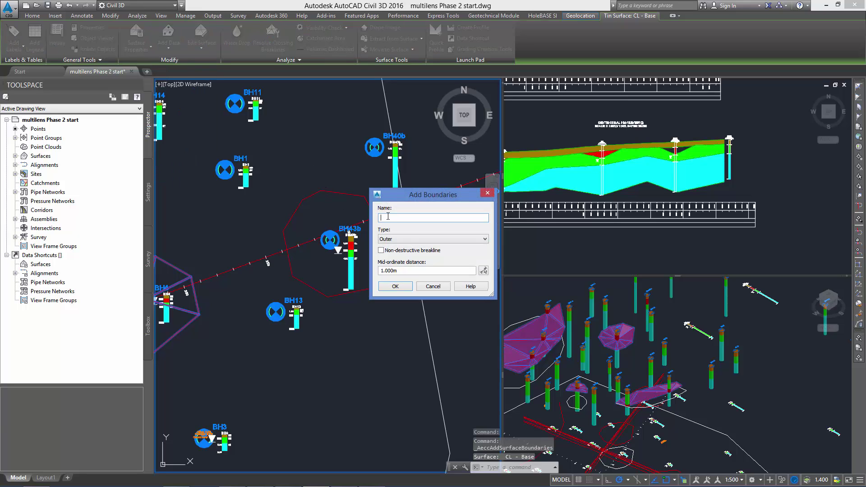
type("show2")
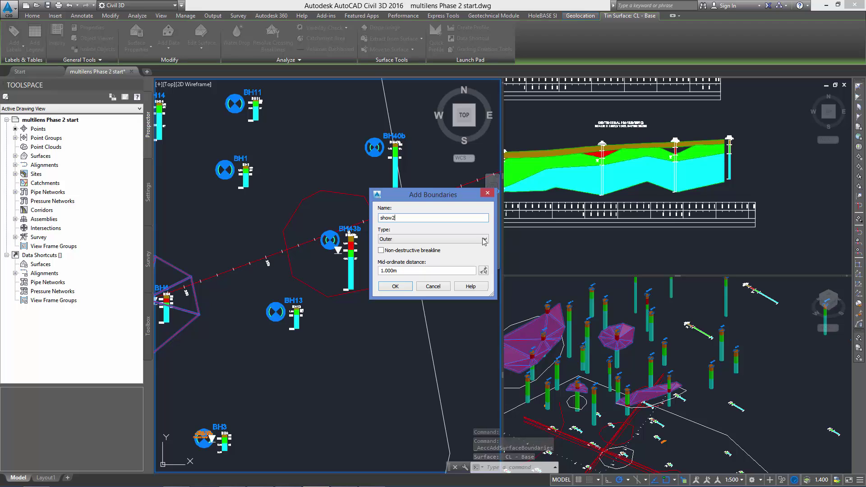
left_click(475, 240)
left_click(404, 253)
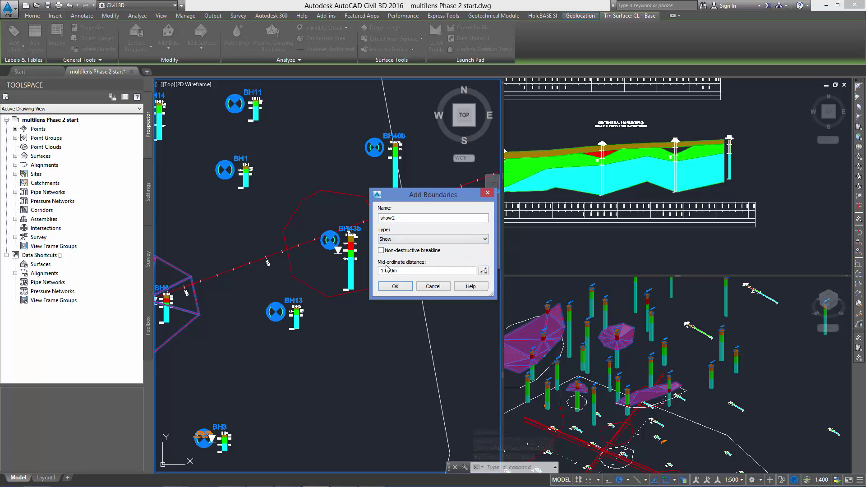
left_click(395, 286)
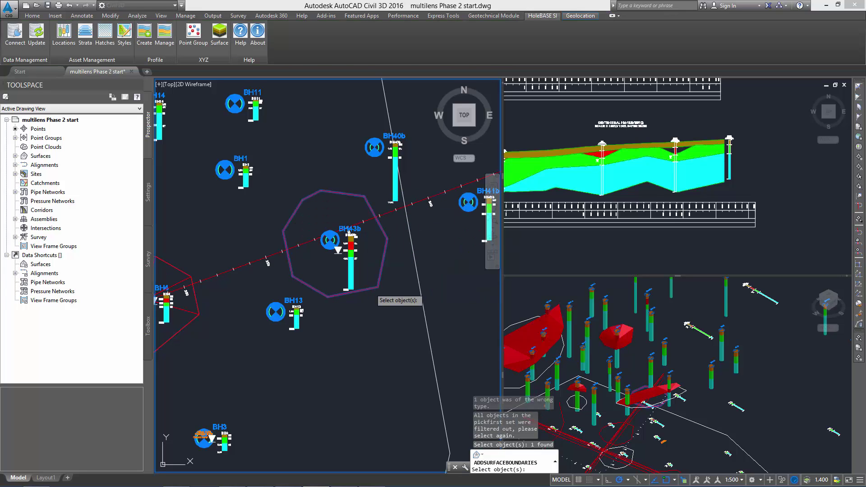
left_click(376, 291)
key("Escape")
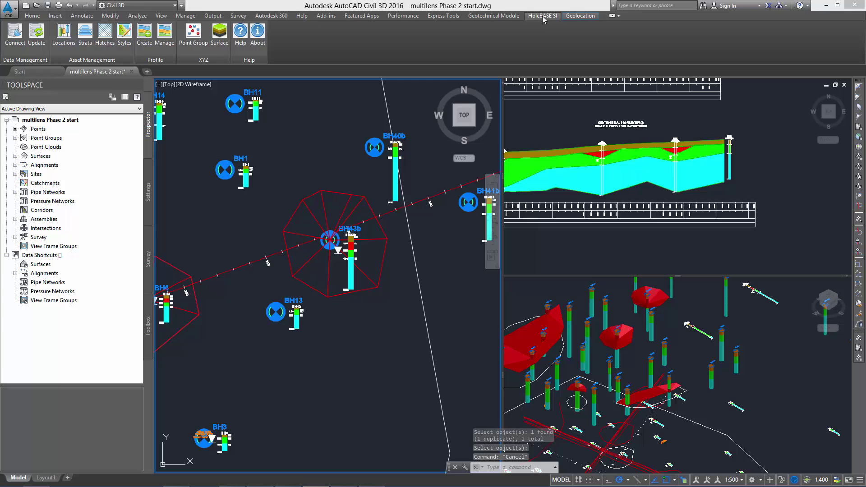
Step: Show the CL top surface alongside CL base and orbit the 3D view to inspect the lens
left_click(90, 42)
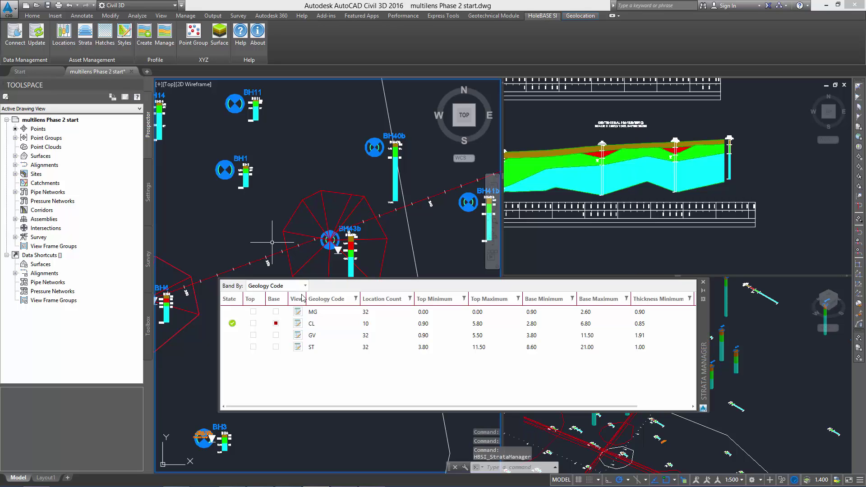
left_click(253, 323)
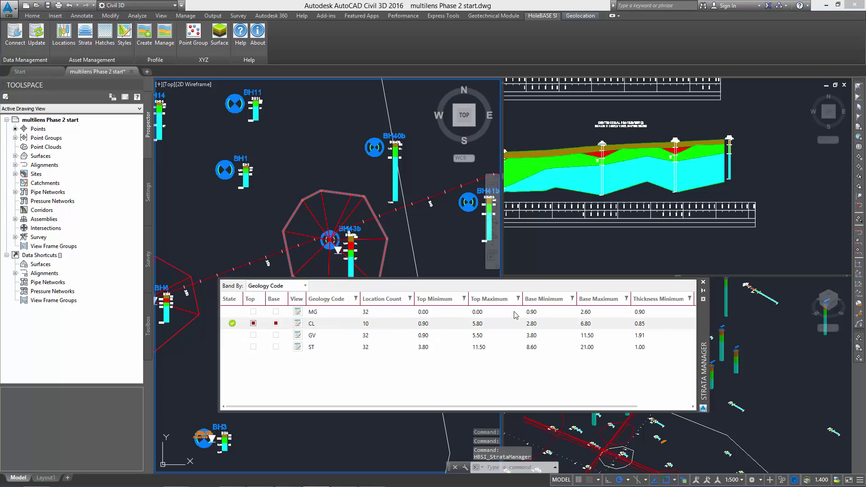
left_click(703, 282)
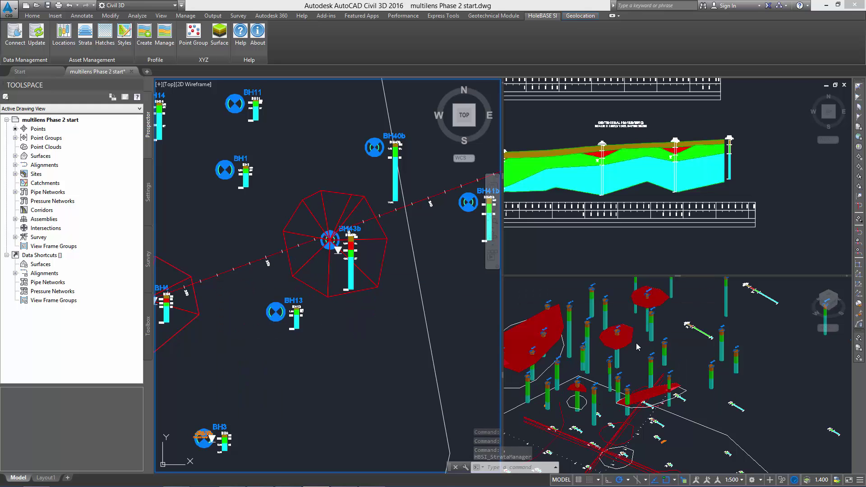
left_click(632, 359)
scroll(624, 362, "up", 2)
middle_click_drag(624, 362, 650, 344, "shift")
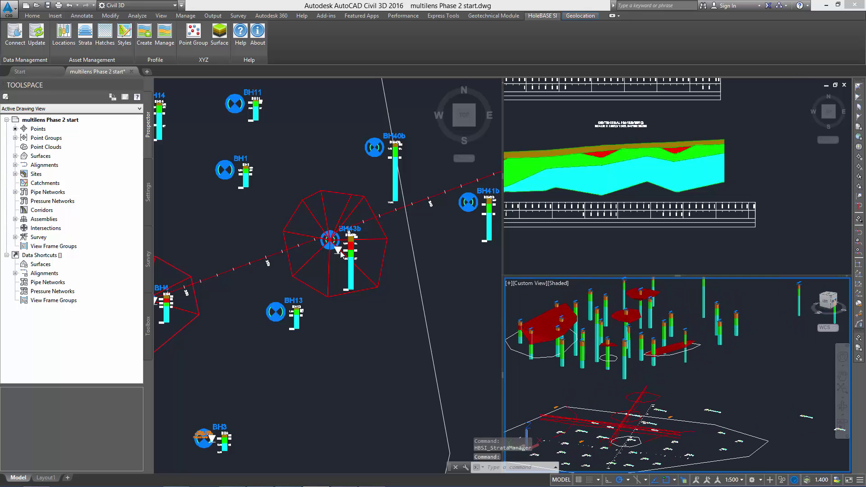
Step: Stretch the section alignment's end grip onto BH41b so the profile updates
left_click(266, 271)
left_click(261, 258)
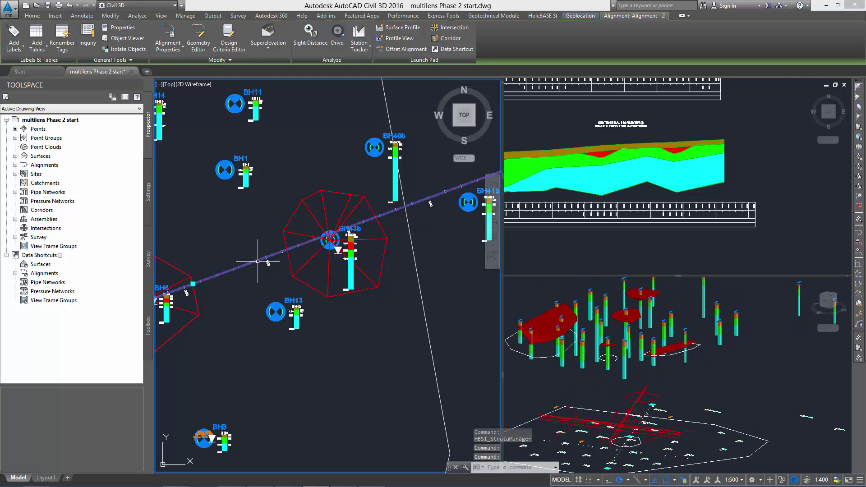
left_click(193, 284)
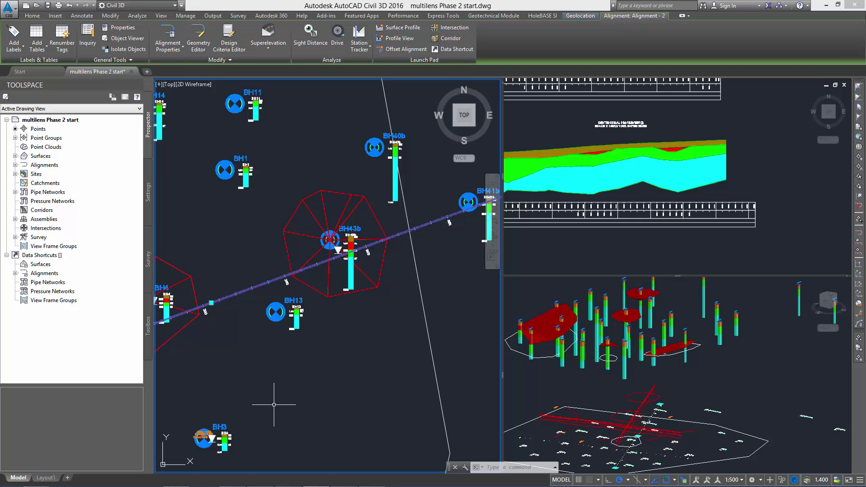
scroll(294, 379, "down", 2)
middle_click_drag(295, 379, 367, 311)
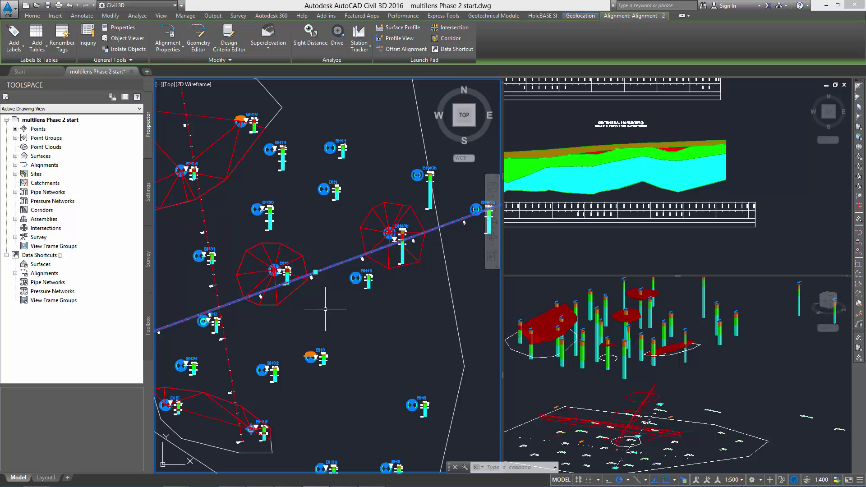